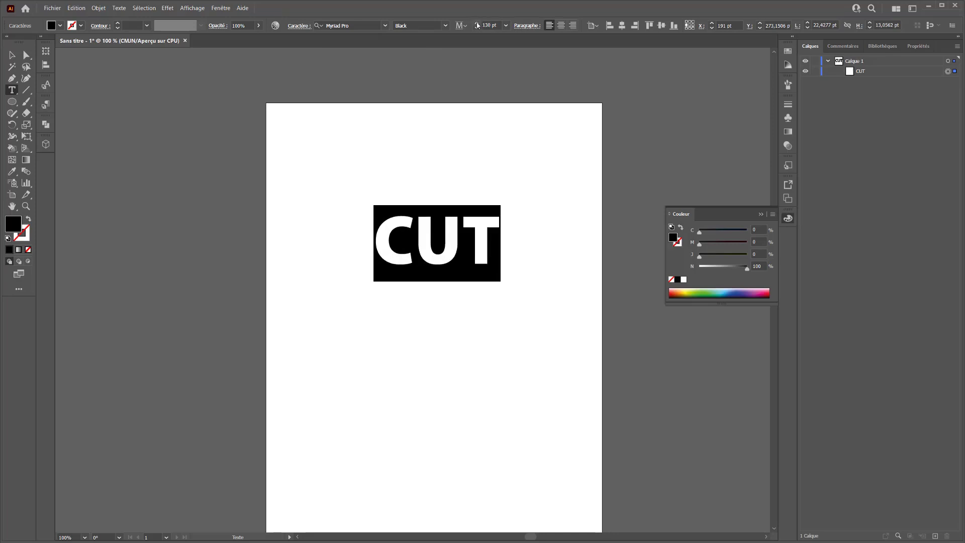
Step: Move the CUT text down toward the middle of the artboard and convert it to vector outlines
key(Escape)
drag(438, 235, 444, 308)
right_click(444, 305)
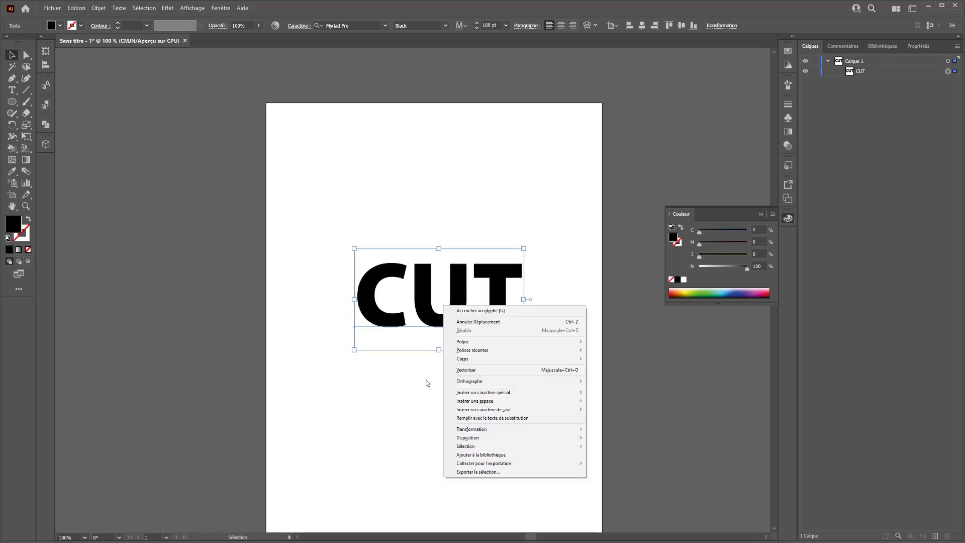
click(456, 369)
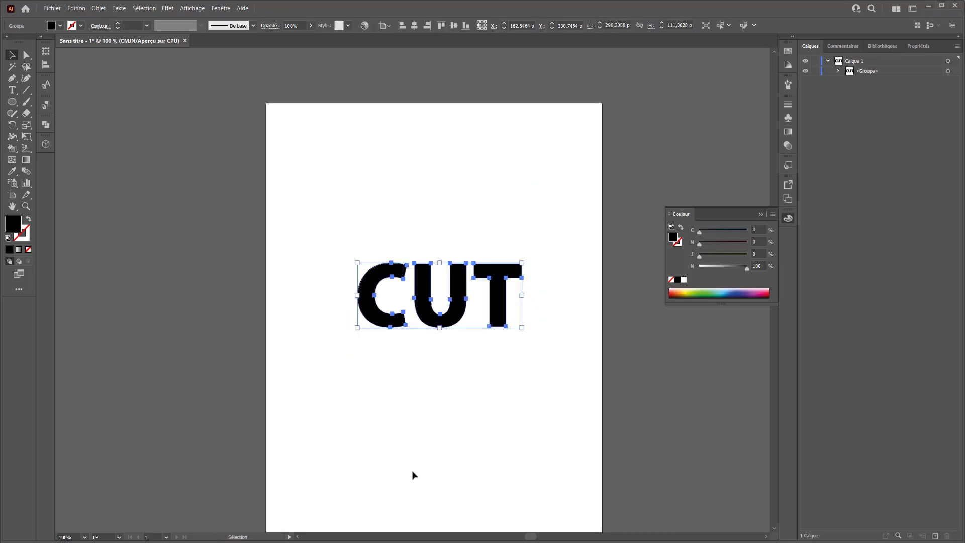
click(411, 469)
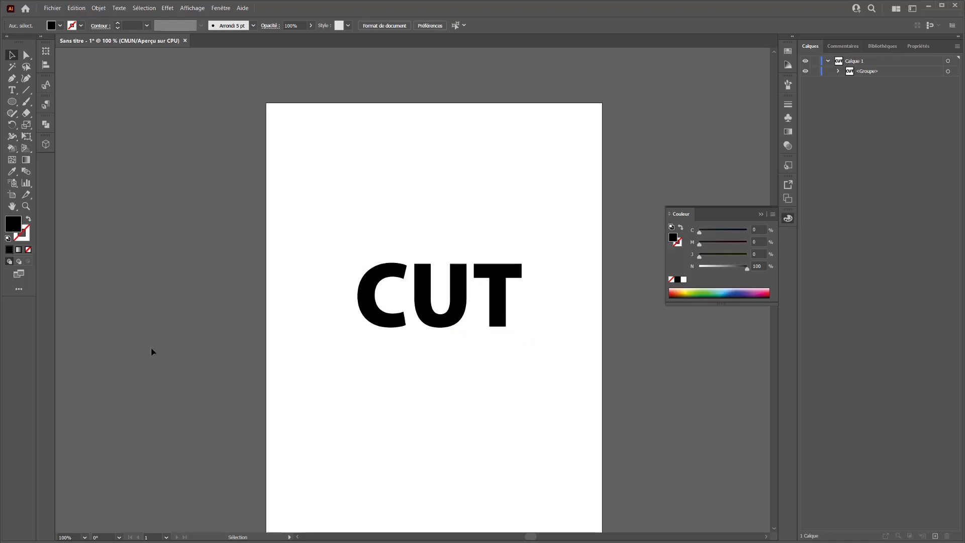
Step: Draw a diagonal line about 720 pt wide rising left to right through the word, and adjust both ends to cross all three letters
click(26, 89)
drag(245, 391, 636, 213)
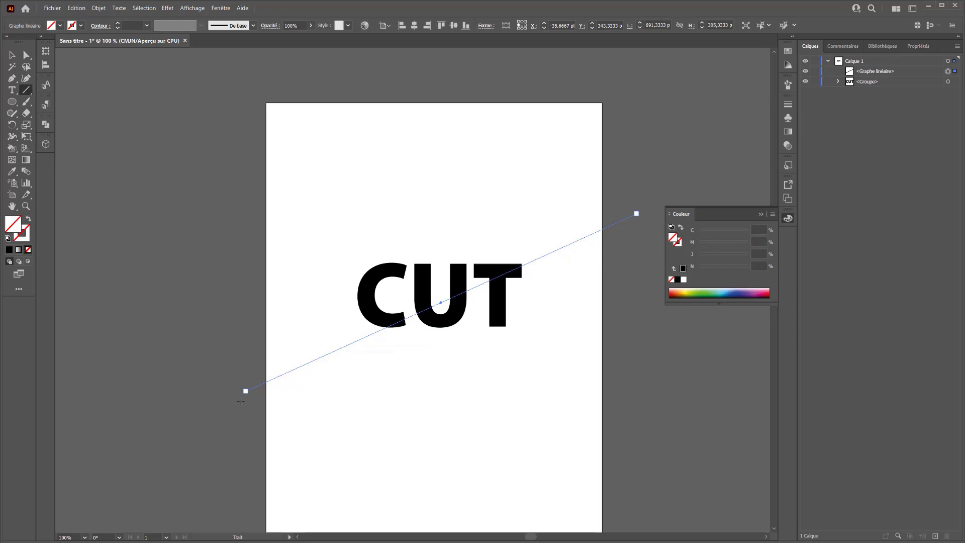
drag(242, 389, 237, 363)
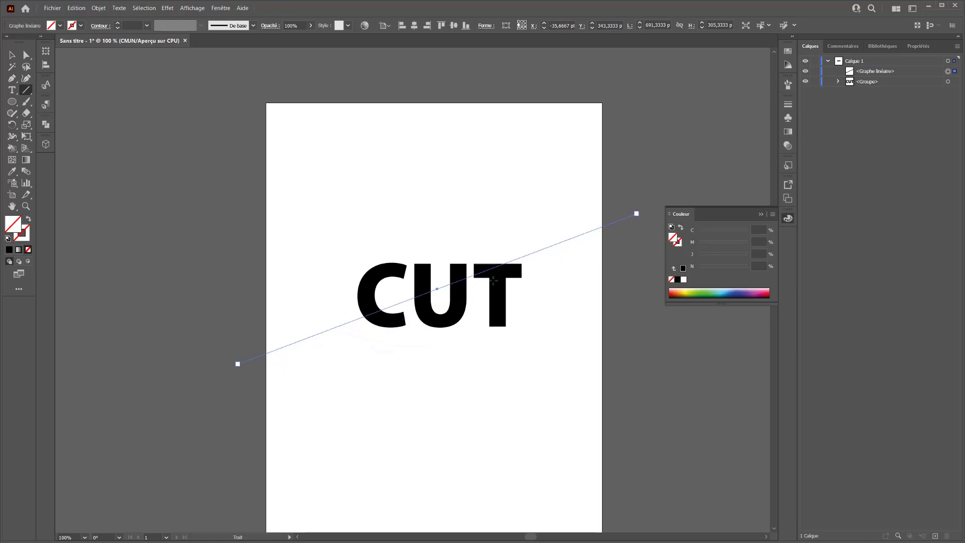
drag(636, 214, 645, 227)
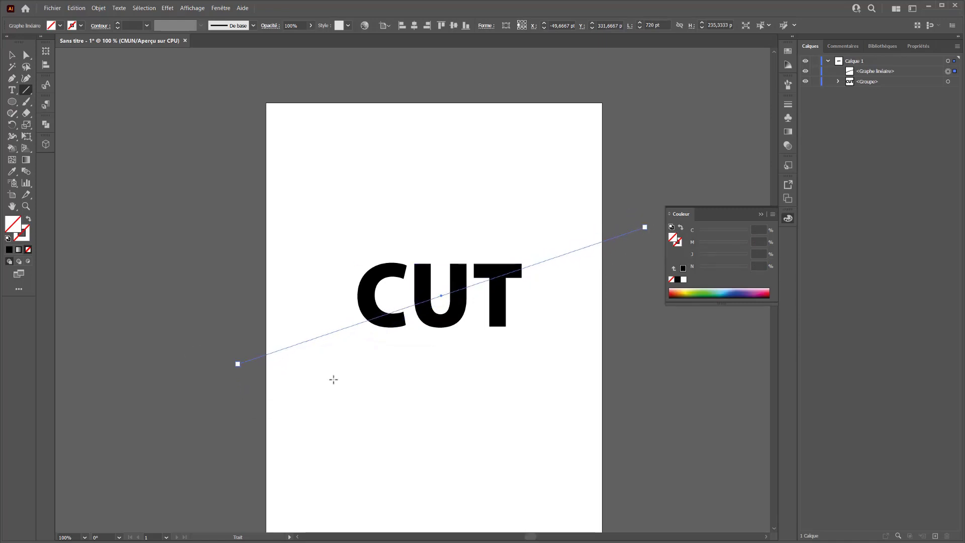
Step: Select the line and the letters, and remove line segments outside the letter shapes with the Shape Builder tool
click(12, 55)
drag(273, 172, 528, 463)
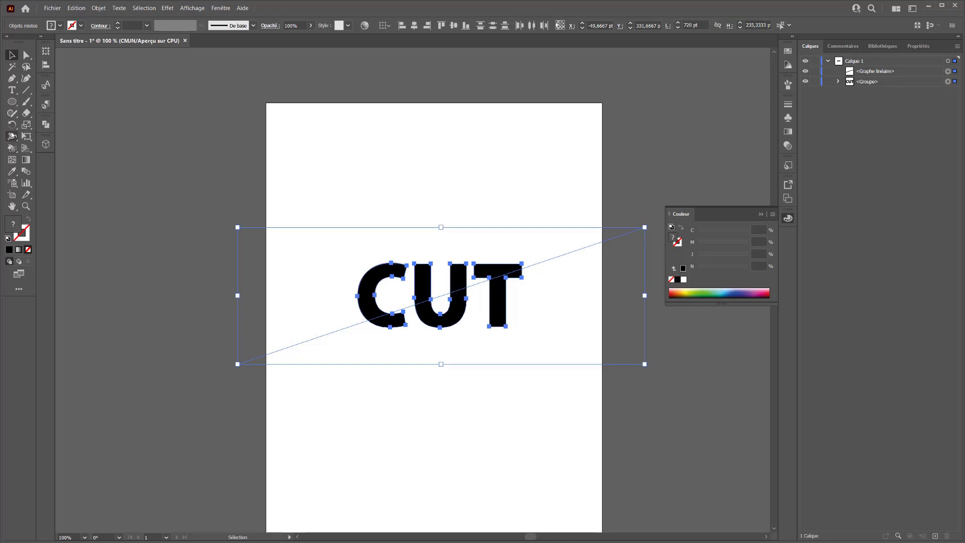
drag(12, 148, 40, 149)
alt+click(308, 340)
alt+click(409, 310)
alt+click(442, 298)
alt+click(478, 288)
alt+click(552, 264)
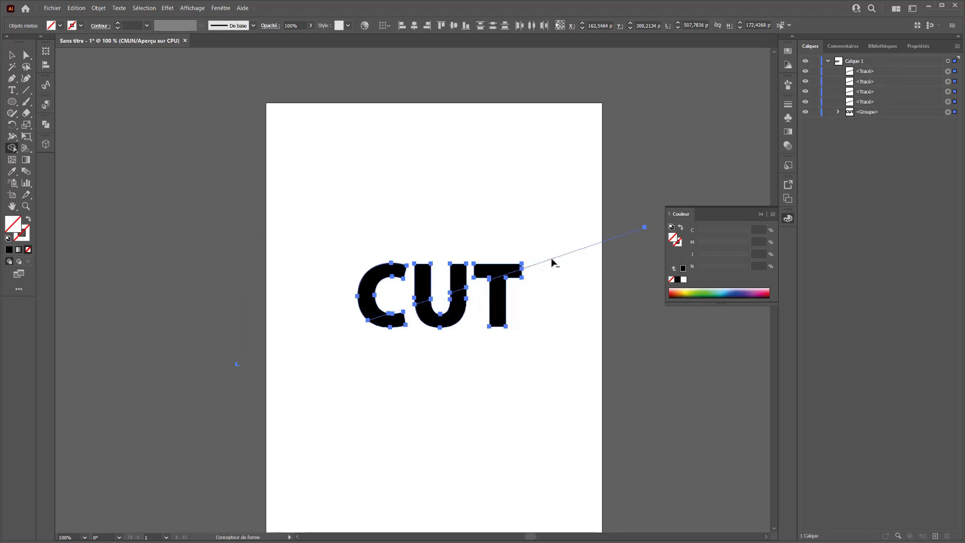
Step: Select the leftover line segment extending past the T with the Direct Selection tool and delete it
click(27, 55)
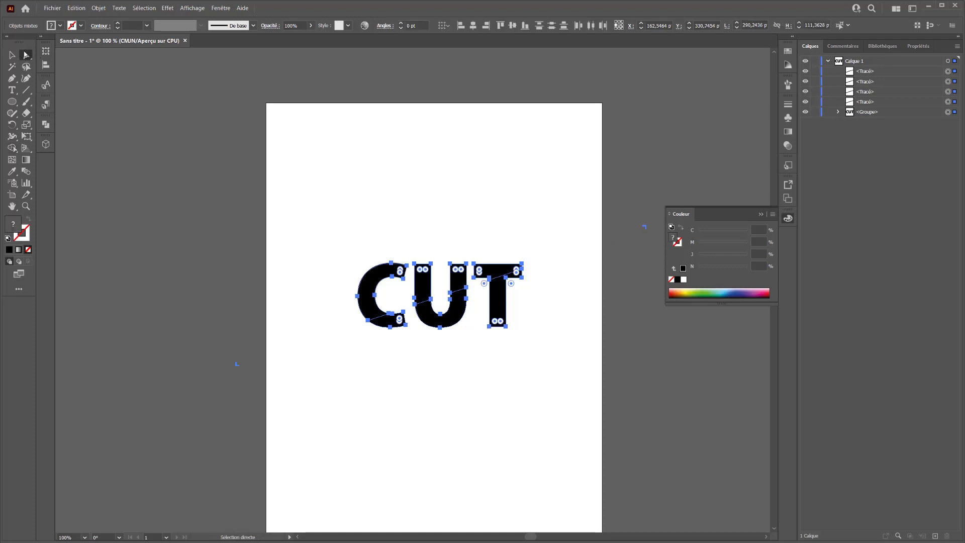
click(282, 177)
click(397, 321)
key(ctrl+a)
shift+click(390, 324)
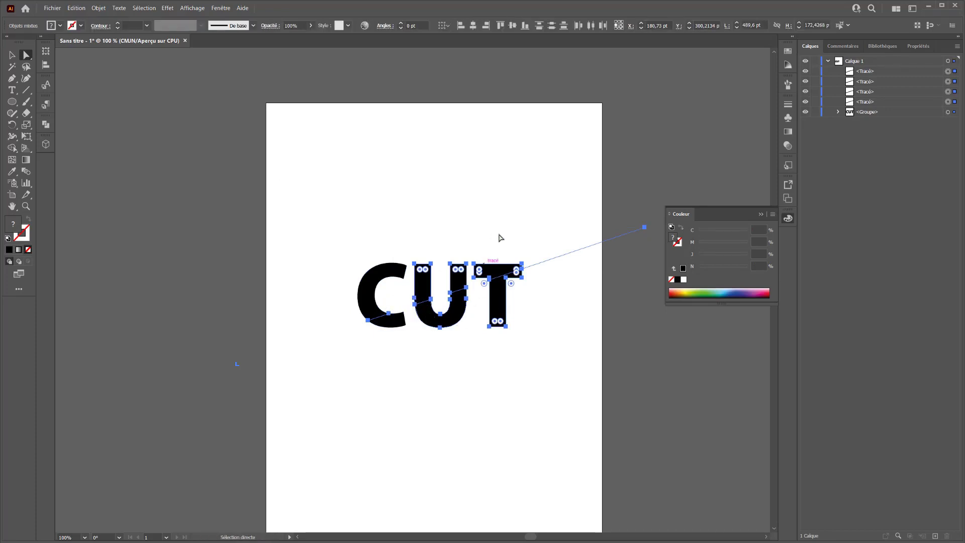
click(577, 250)
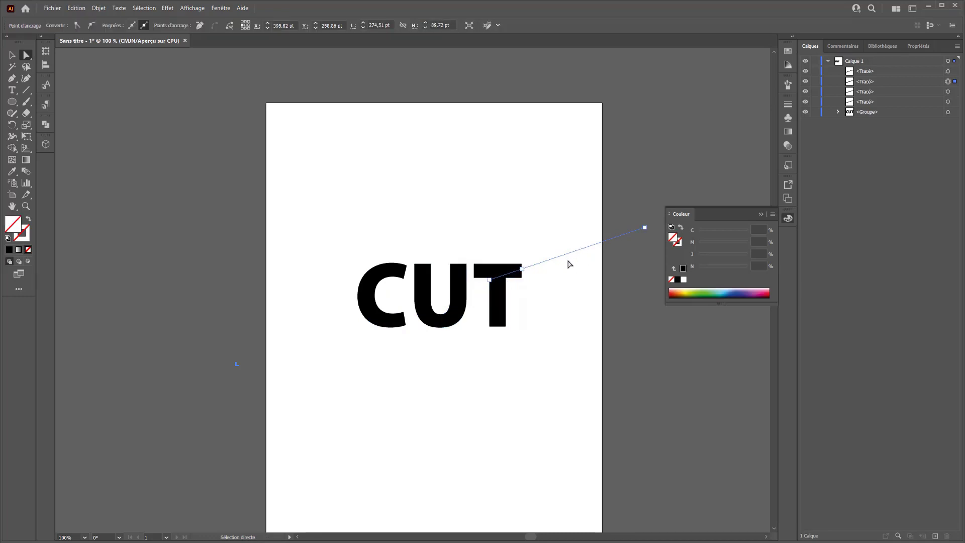
key(Delete)
click(518, 329)
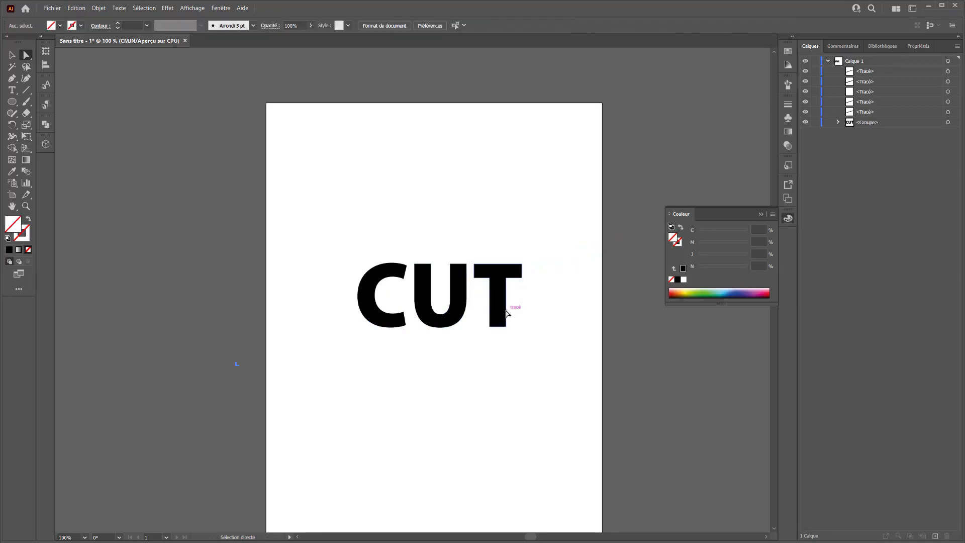
Step: Use the Shape Builder tool with a 71% black fill to recolour the lower parts of the T, U and C
click(505, 310)
drag(564, 211, 236, 445)
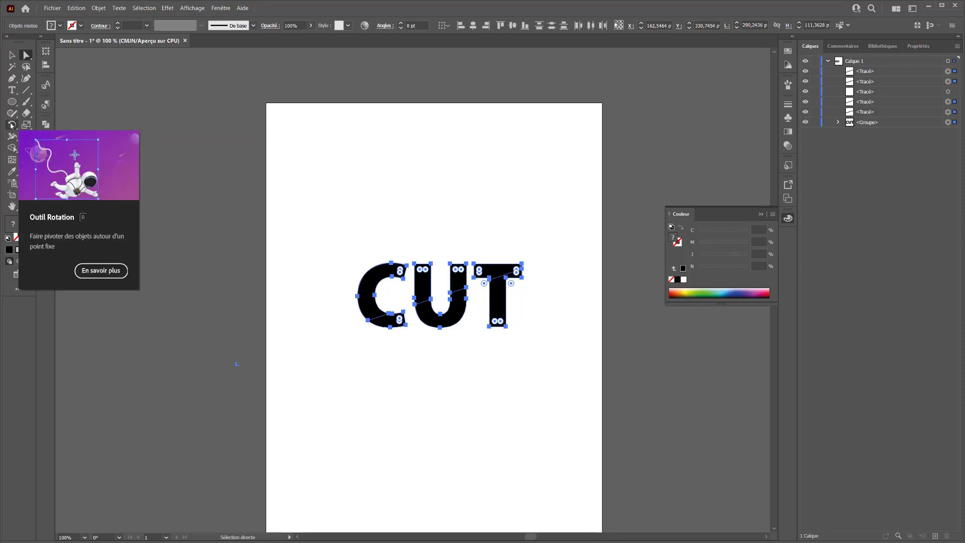
click(12, 148)
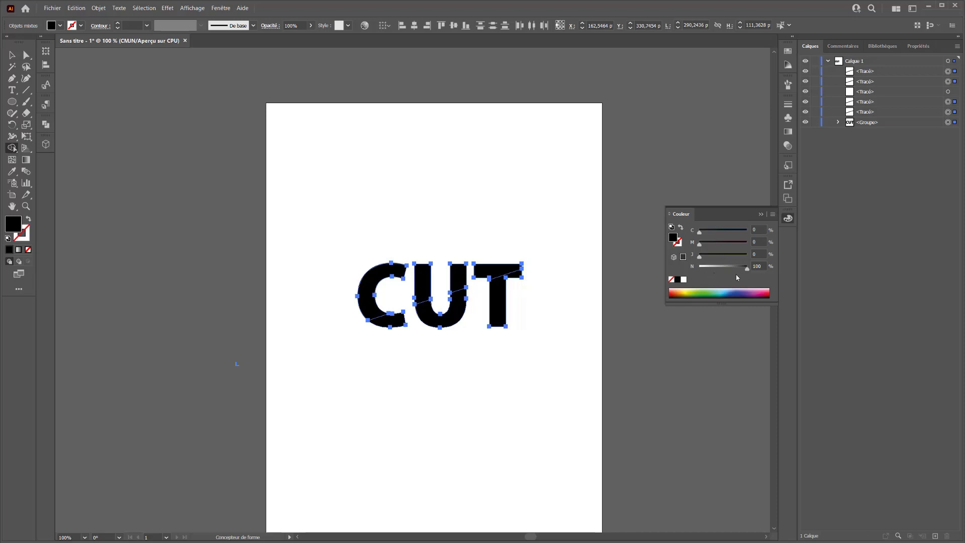
click(734, 268)
click(498, 304)
click(439, 318)
click(383, 323)
Step: Select the grey lower pieces of the three letters and move them down and left, away from the black upper parts
click(25, 54)
click(340, 327)
click(388, 324)
click(460, 313)
shift+click(497, 302)
shift+click(375, 324)
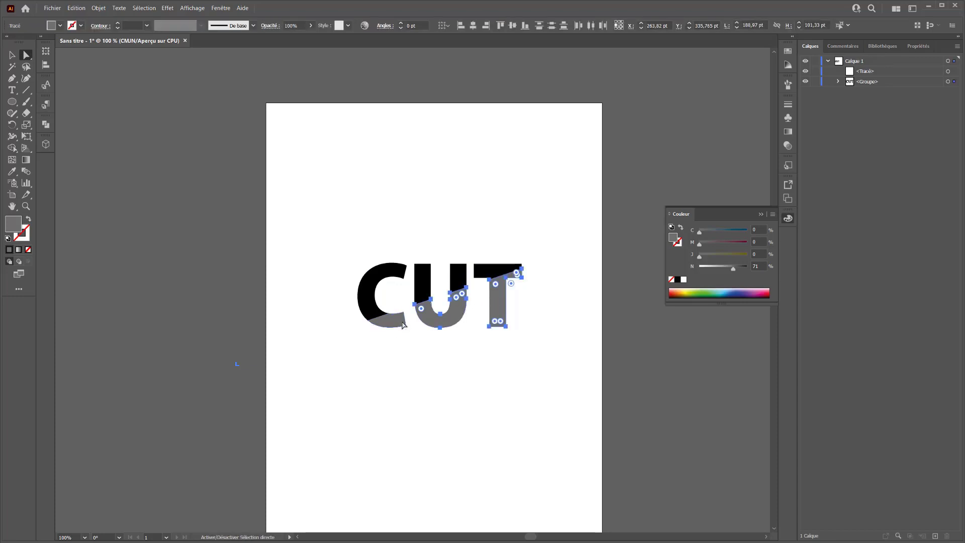
drag(397, 324, 432, 336)
click(509, 409)
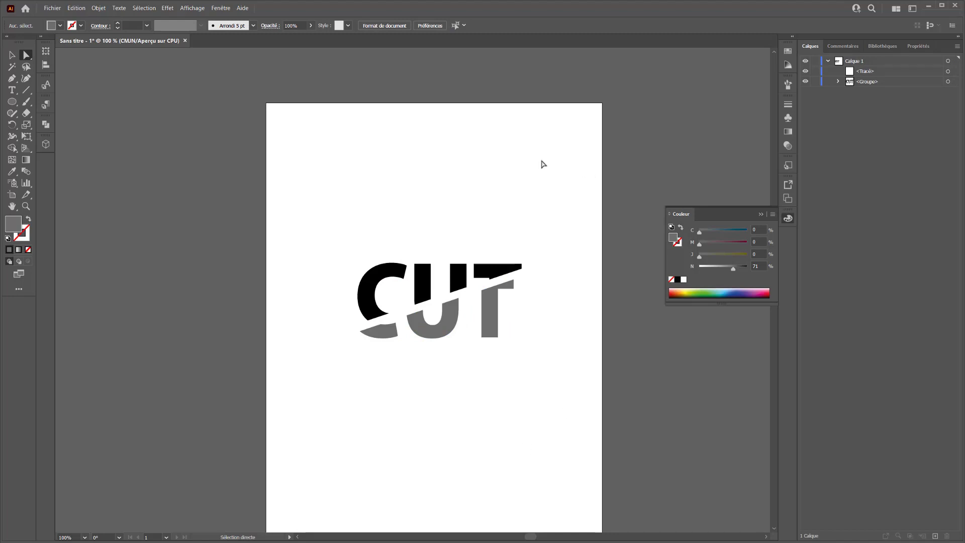
Step: Reselect the three grey pieces and move them back up and right, leaving a narrow diagonal gap below the upper parts
drag(551, 294, 357, 402)
click(505, 358)
click(495, 325)
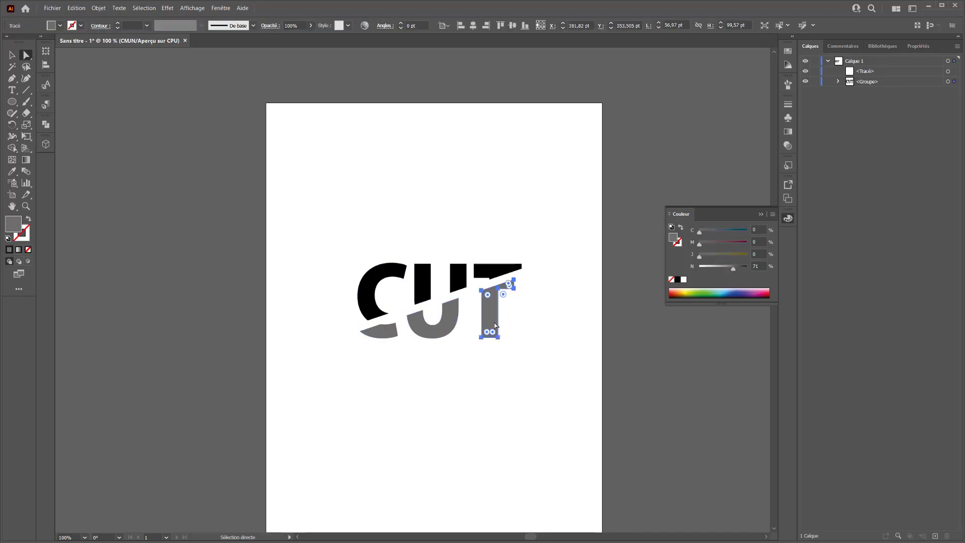
shift+click(453, 321)
shift+click(391, 334)
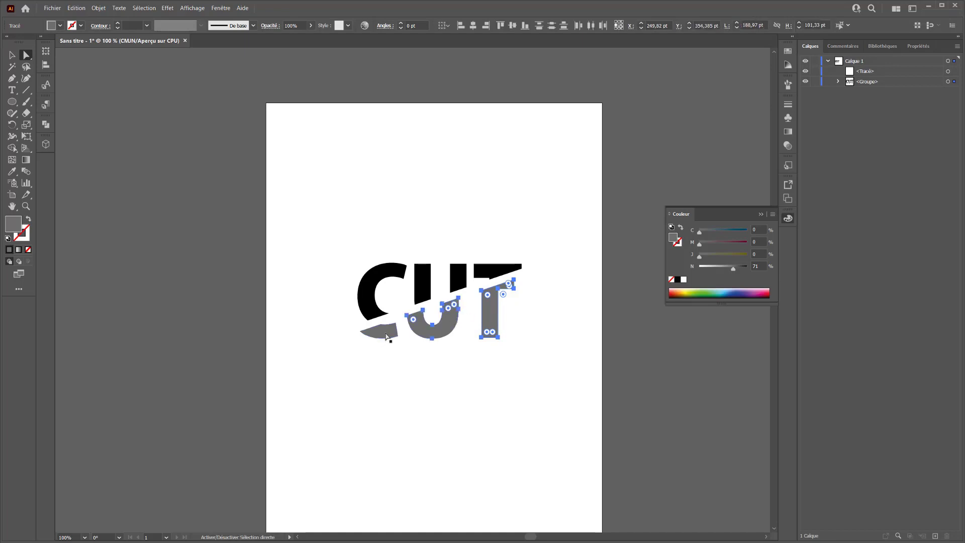
drag(441, 333, 449, 325)
click(553, 265)
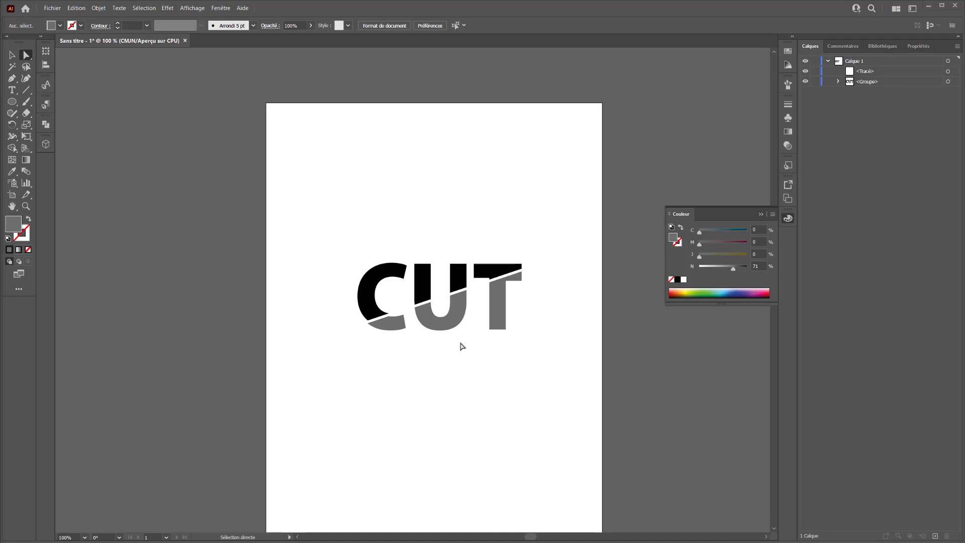
Step: Set the fill of the three lower letter pieces to 100% black
click(502, 330)
shift+click(439, 324)
shift+click(394, 327)
drag(733, 274, 747, 268)
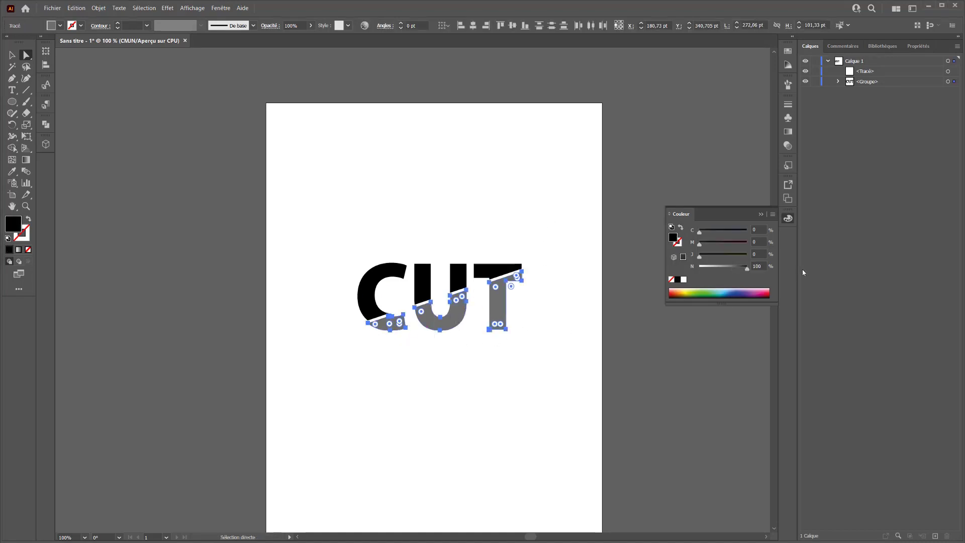
Step: Shift the three lower letter pieces about 5 pt right and 3 pt up to offset the cut
drag(553, 176, 232, 407)
click(405, 396)
click(495, 314)
shift+click(440, 324)
shift+click(393, 324)
drag(393, 324, 392, 324)
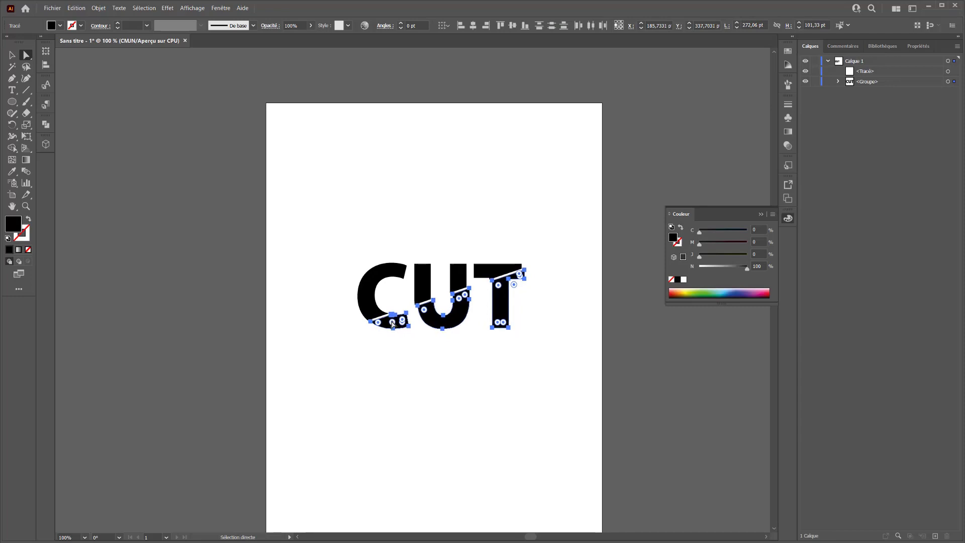
click(289, 275)
Step: Apply a 3D extrusion with a 50 pt depth to the whole word and lighten its fill to 74% black
drag(331, 231, 578, 402)
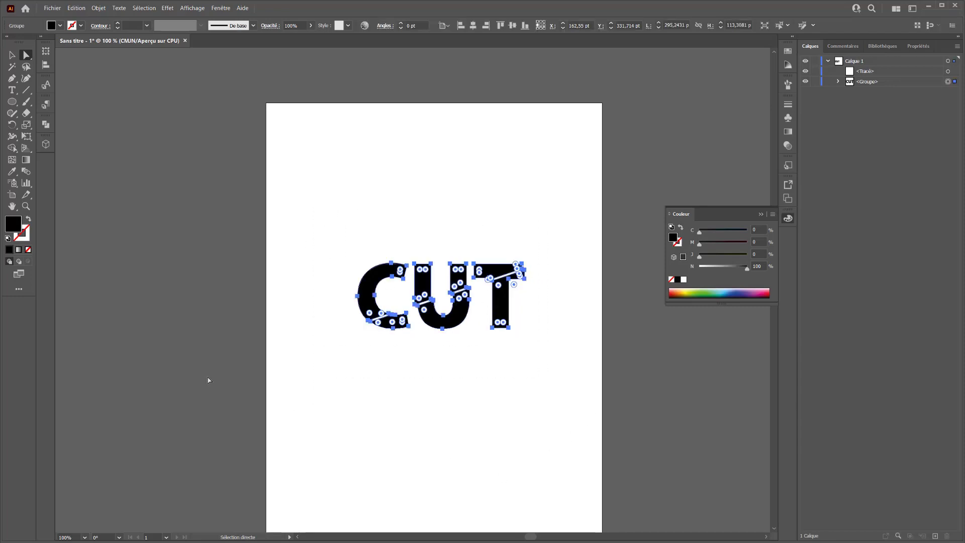
click(52, 143)
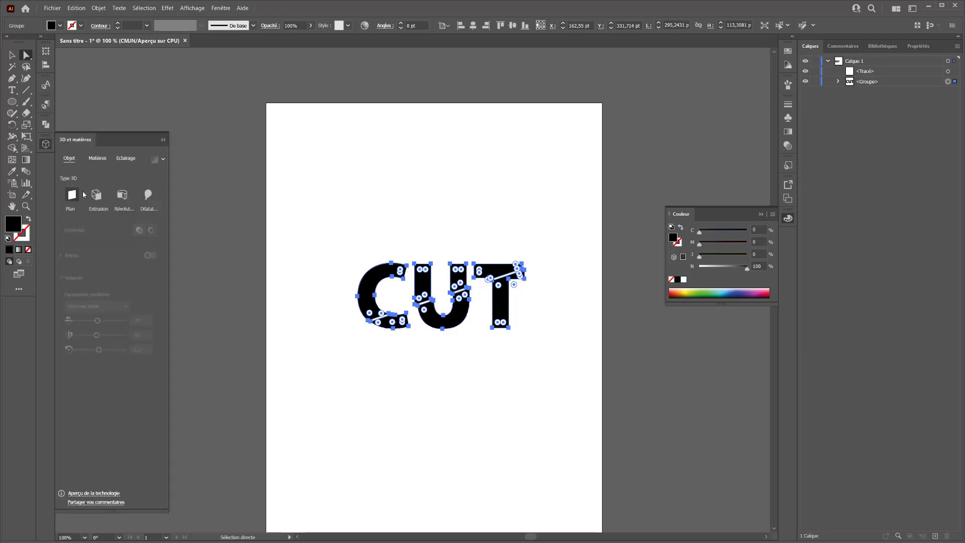
click(96, 195)
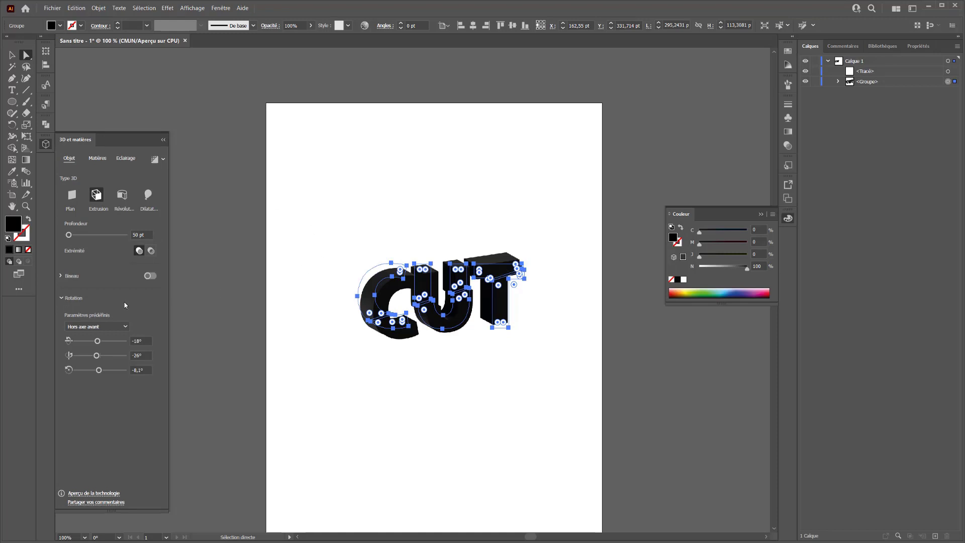
drag(74, 236, 71, 236)
drag(735, 271, 729, 270)
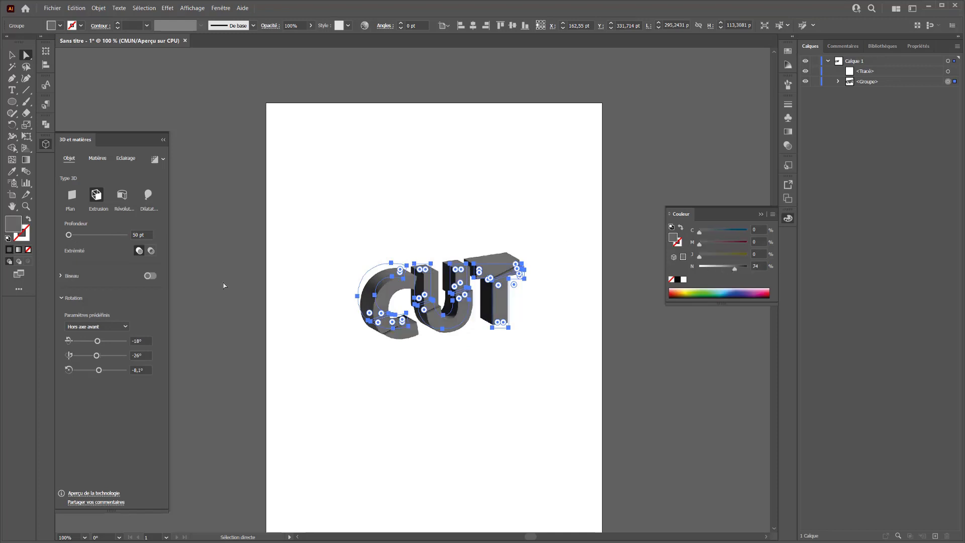
Step: Try the Isométrique droit rotation preset on the extruded word and switch it to Isométrique haut
click(115, 326)
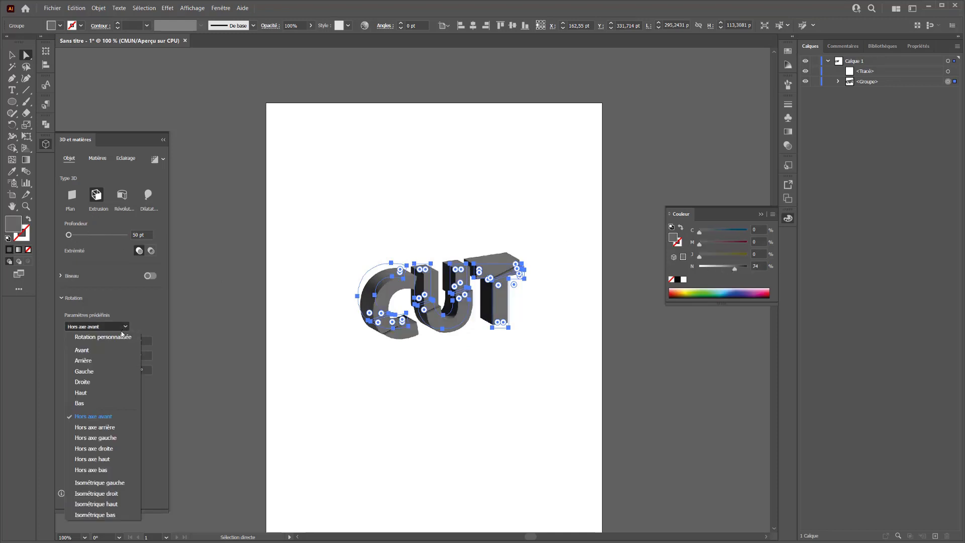
click(103, 495)
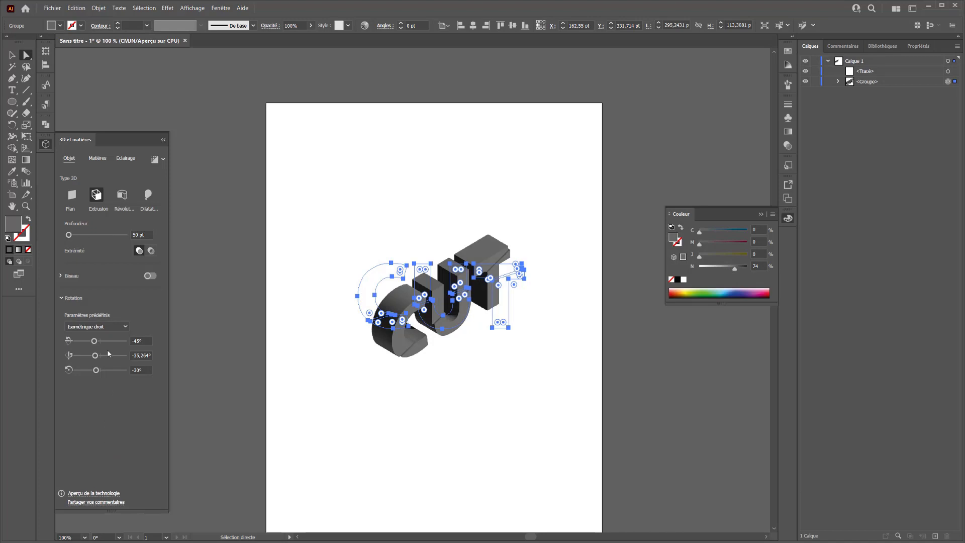
click(97, 326)
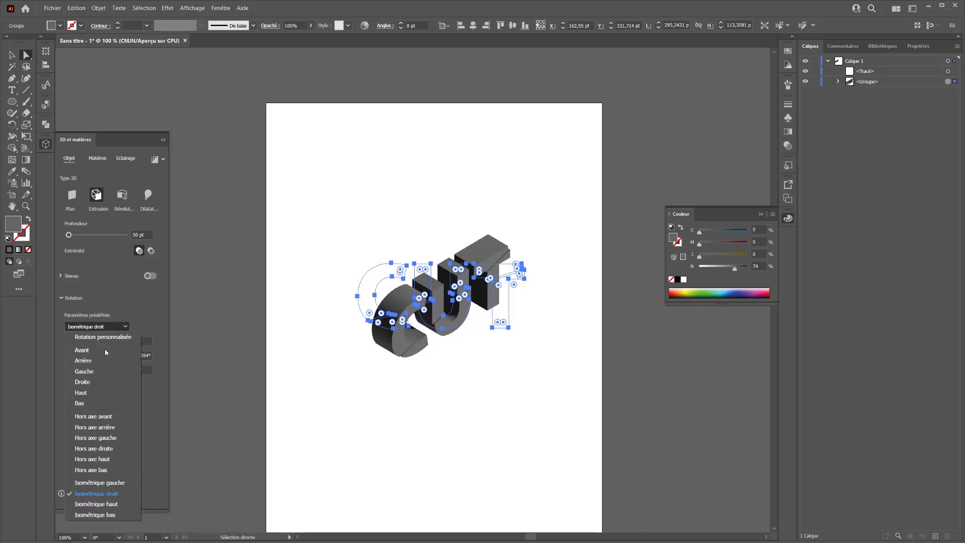
click(106, 504)
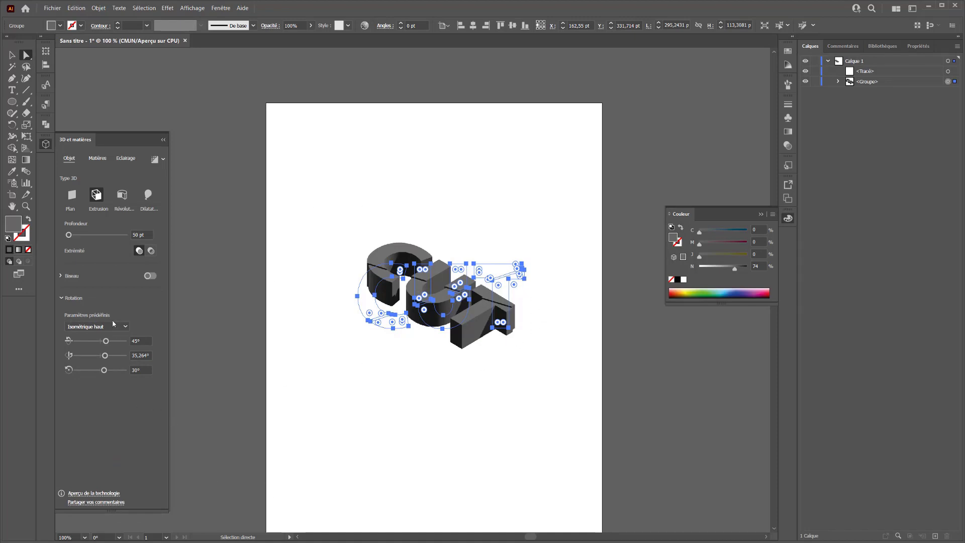
Step: Try a Y-axis rotation of -35.264° on the extruded word and undo it
click(142, 341)
click(133, 355)
text(-)
key(Return)
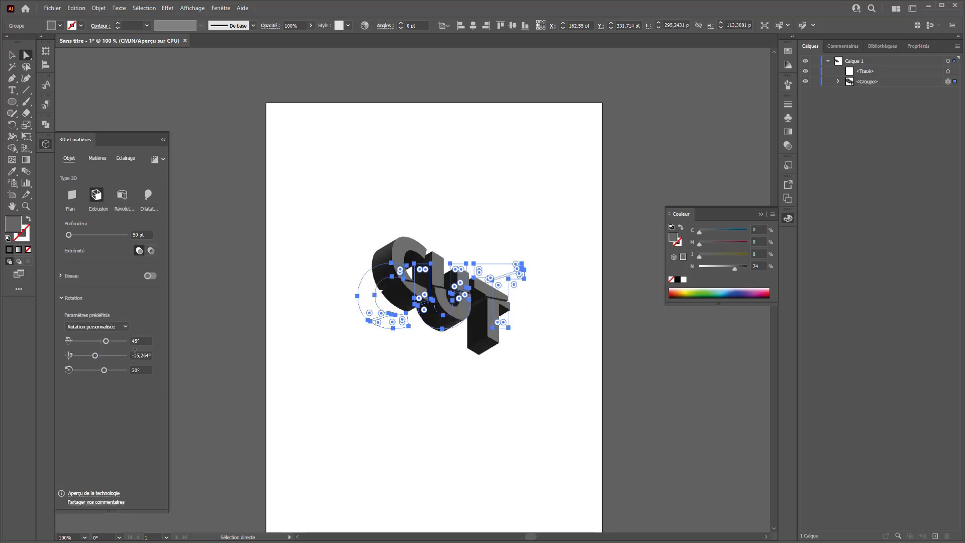
key(ctrl+z)
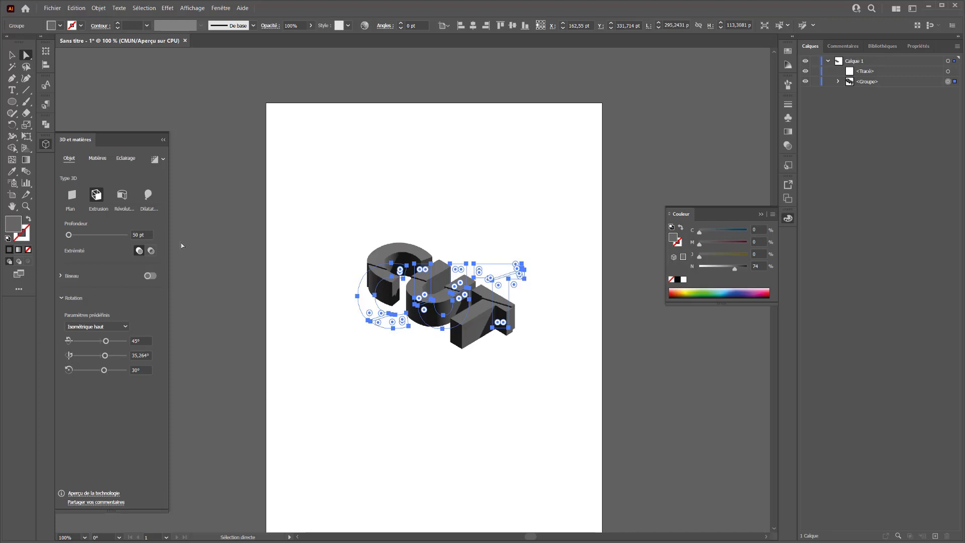
Step: Rotate the extruded word freely in 3D with its on-canvas widget so the faces tilt upward and the sides show underneath
key(v)
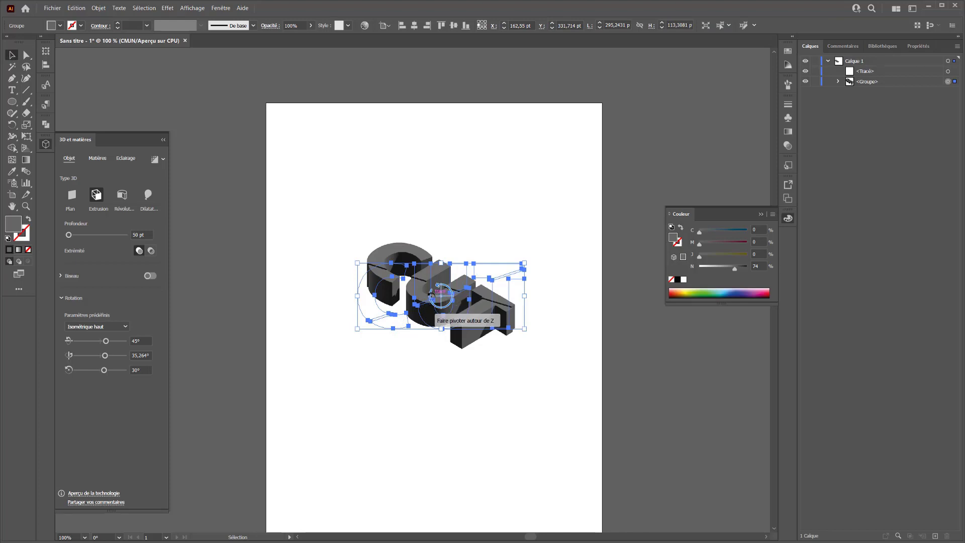
drag(445, 305, 439, 285)
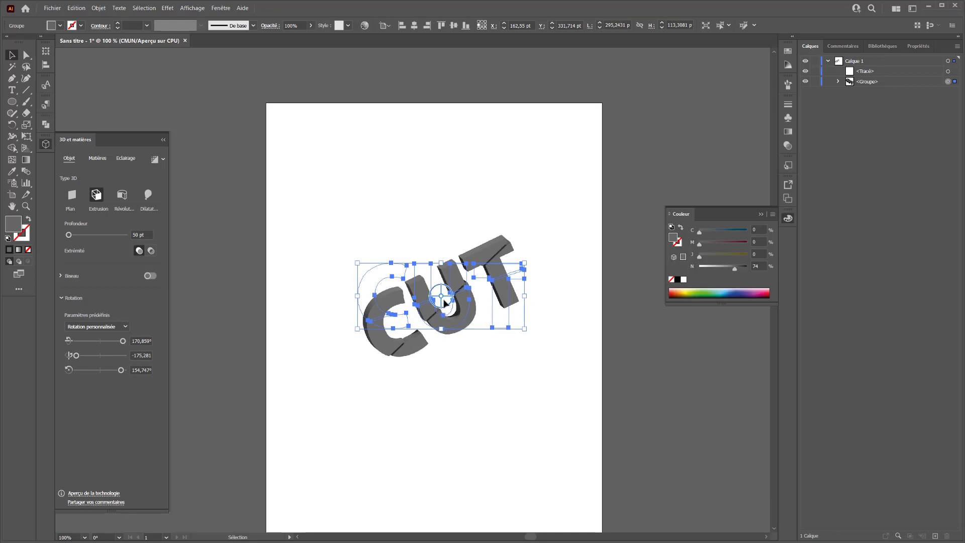
click(446, 307)
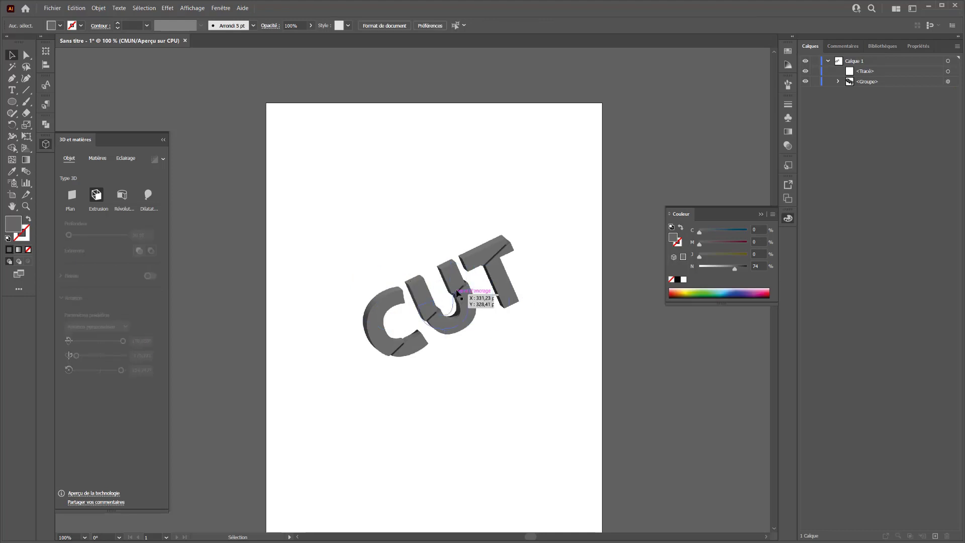
click(463, 290)
drag(445, 299, 439, 272)
click(500, 372)
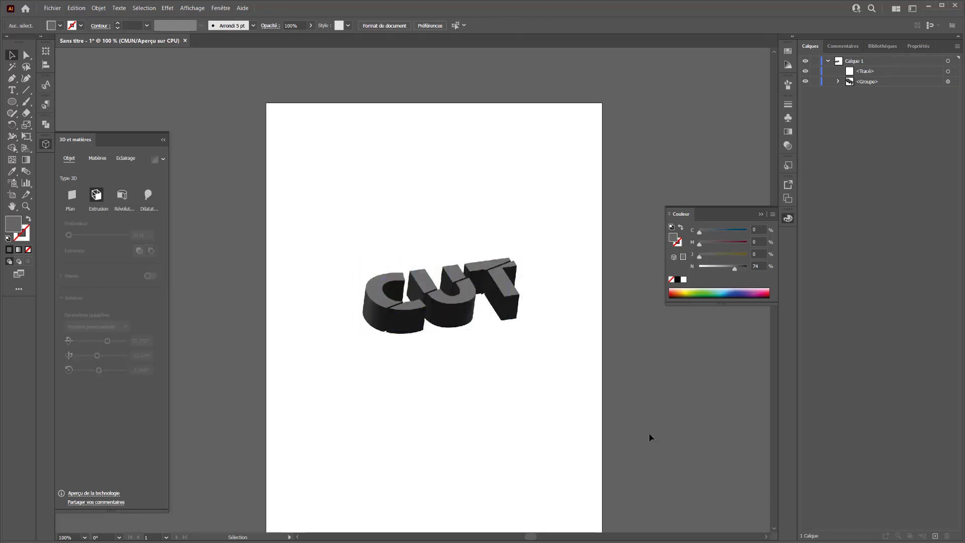
Step: Offset the lower slices of the C, U and T 10 pt downward to widen the diagonal cut
click(27, 54)
click(403, 325)
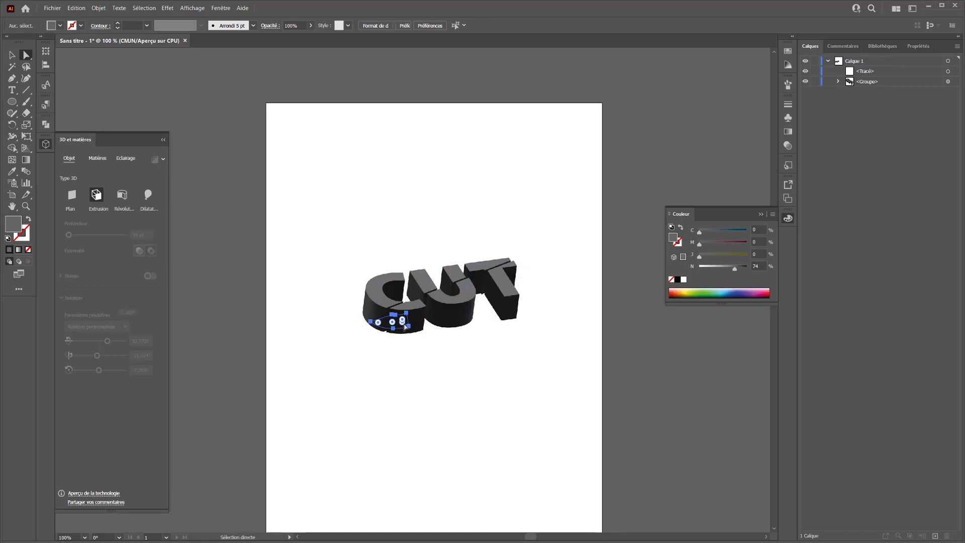
shift+click(463, 306)
shift+click(497, 298)
key(shift+Down)
key(shift+Down)
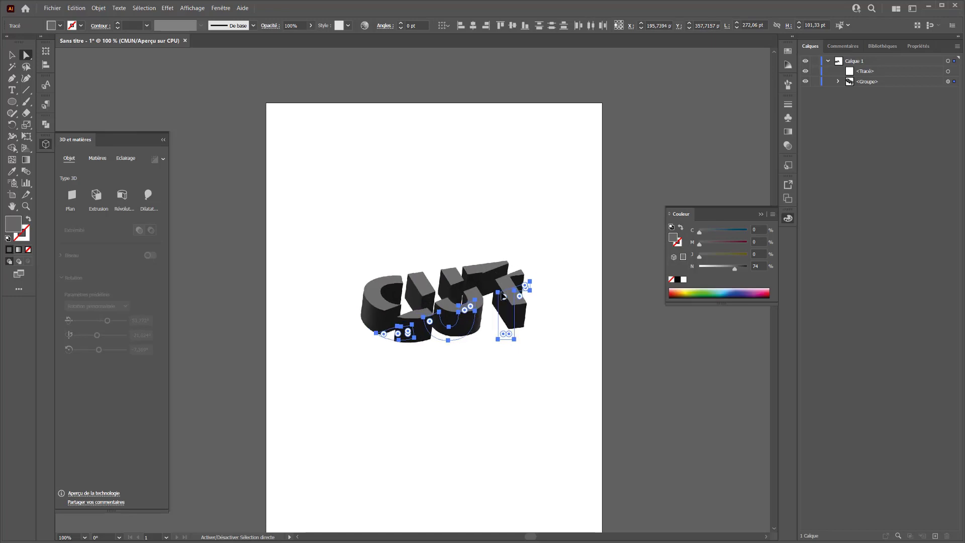
key(shift+Left)
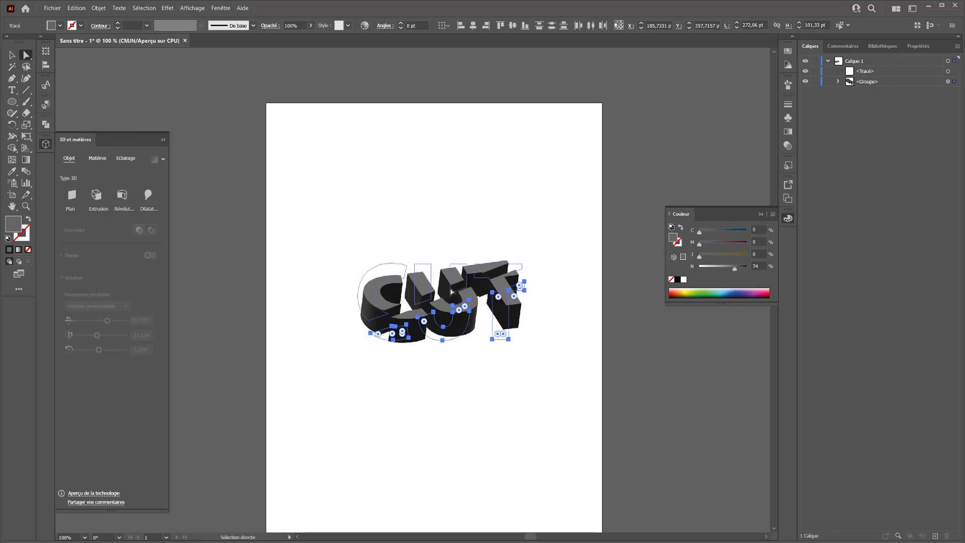
key(shift+Up)
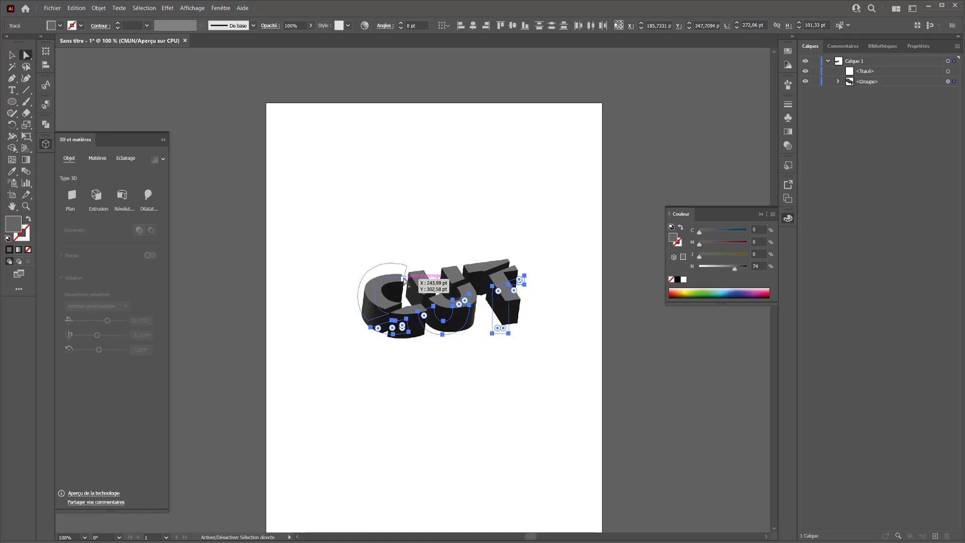
click(414, 190)
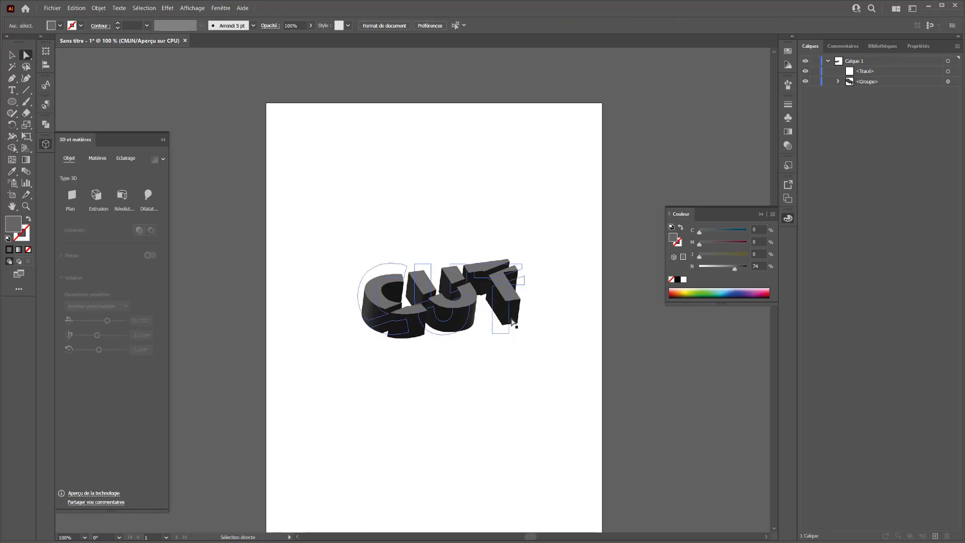
Step: Duplicate the whole extruded word and place the copy outside the artboard, beyond its upper-left corner
drag(555, 224, 296, 399)
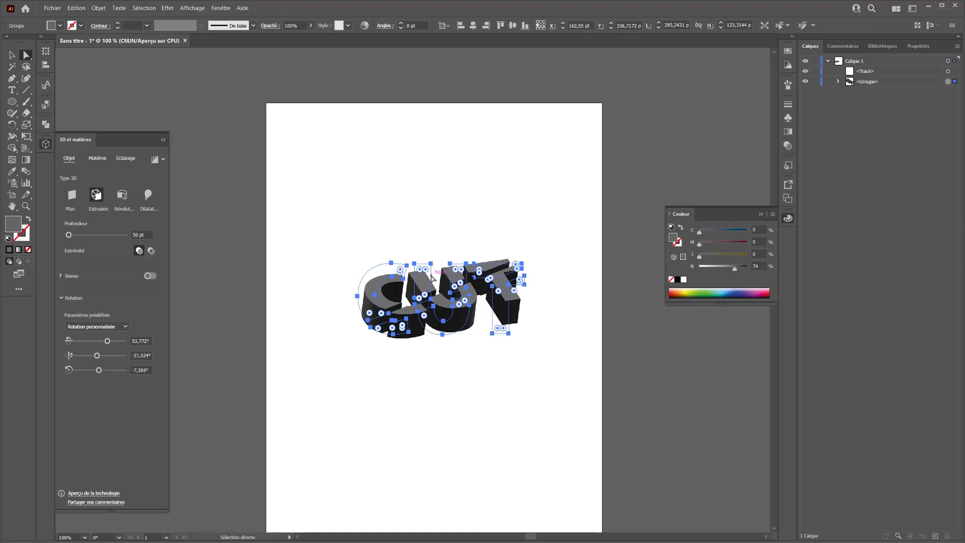
drag(439, 367, 484, 431)
alt+drag(505, 387, 259, 145)
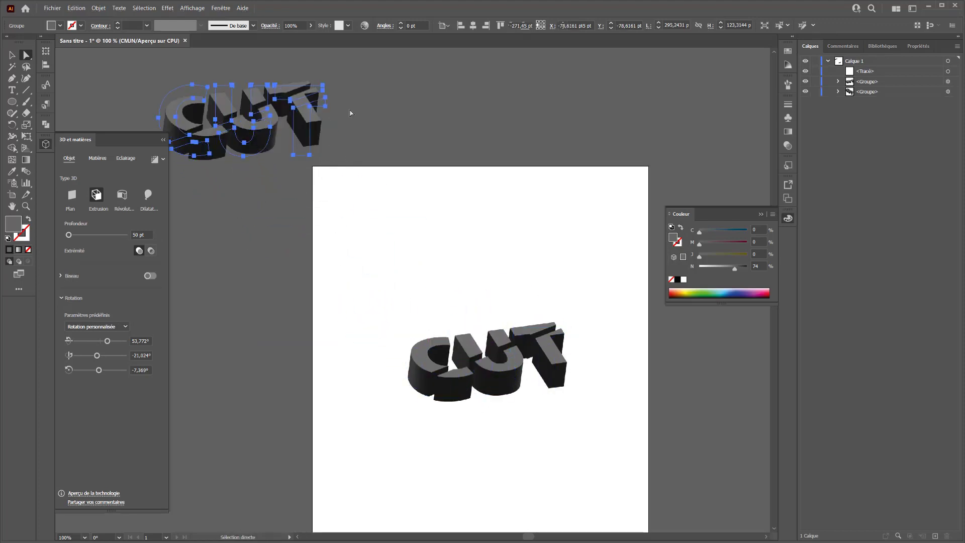
click(258, 179)
drag(415, 280, 300, 195)
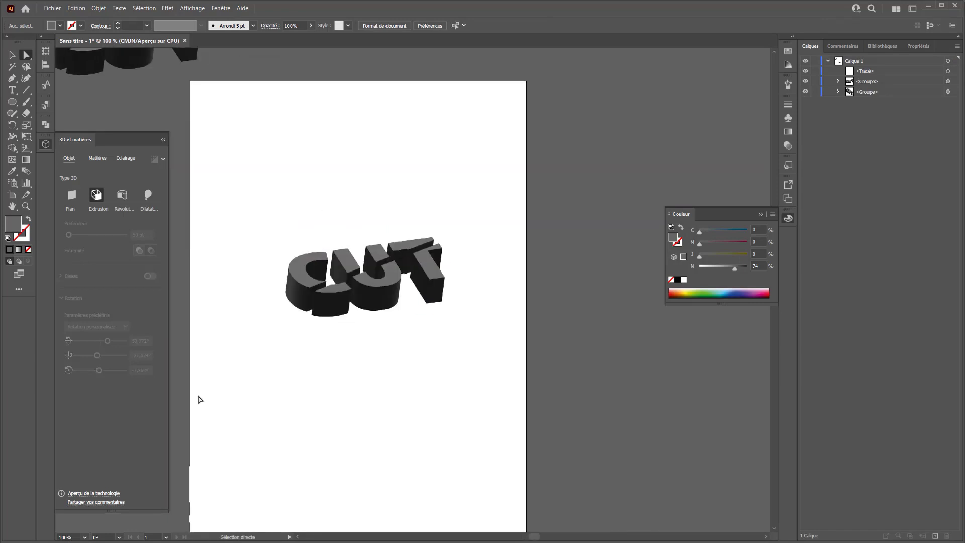
Step: Apply the Or naturel material to the whole extruded word on the artboard
drag(495, 206, 274, 355)
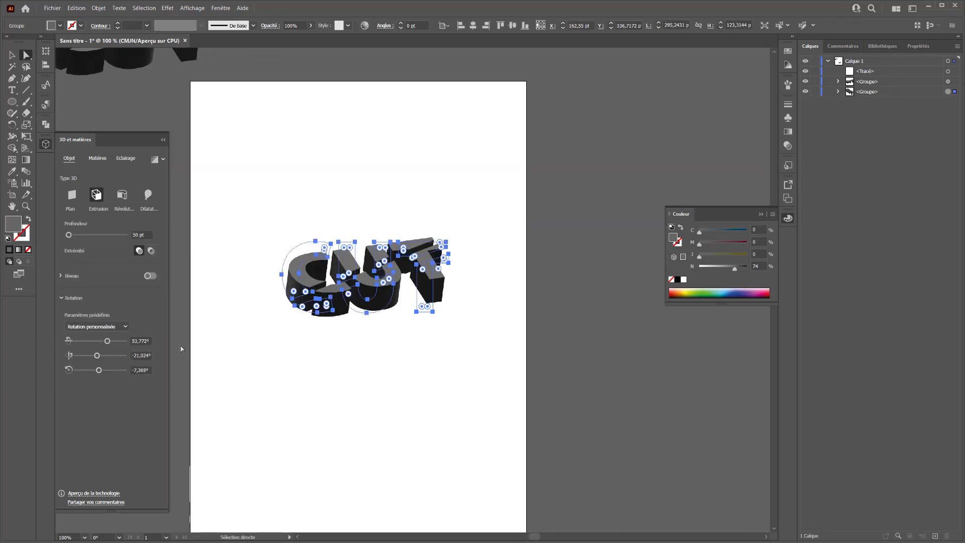
click(94, 159)
scroll(114, 304, down, 5)
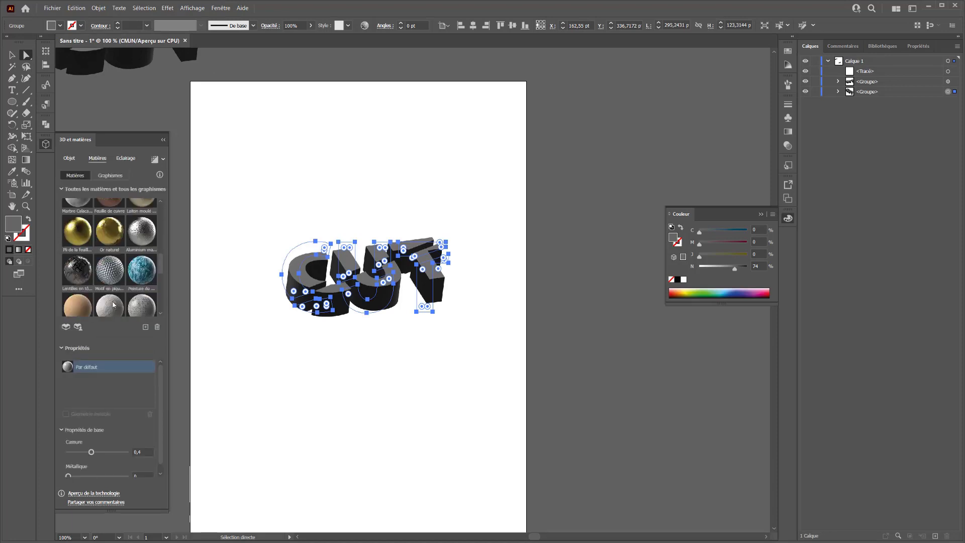
click(111, 235)
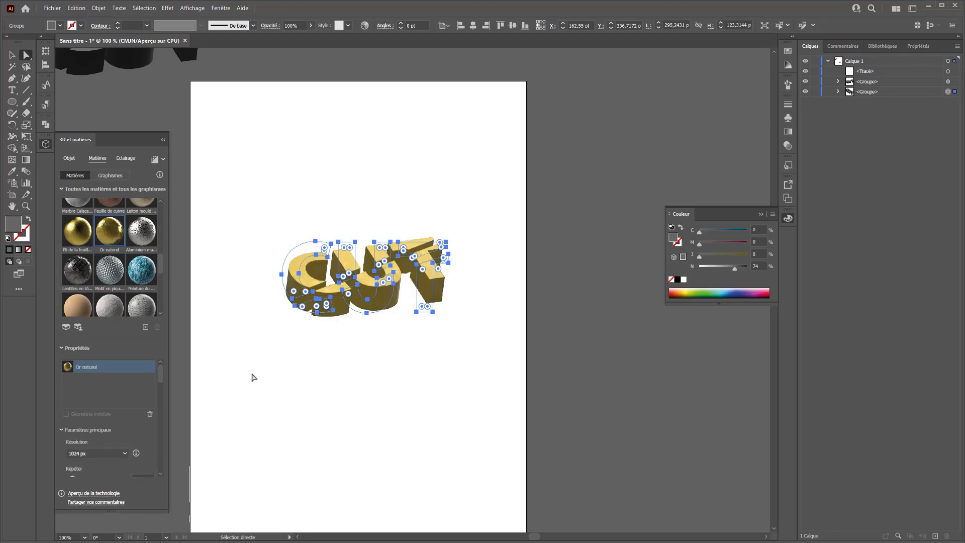
click(466, 372)
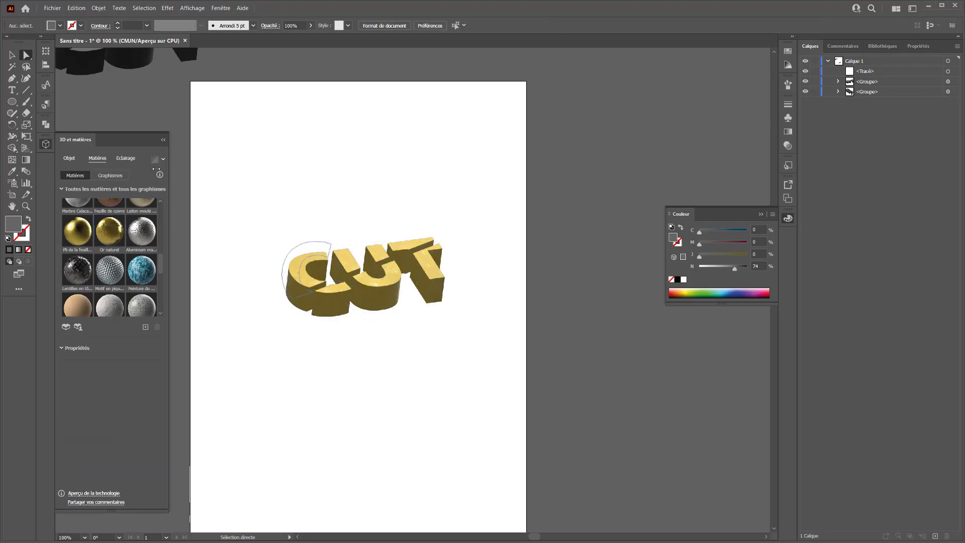
Step: Try the Peinture du marbre material on only the lower slices of the letters and remove it again
click(319, 308)
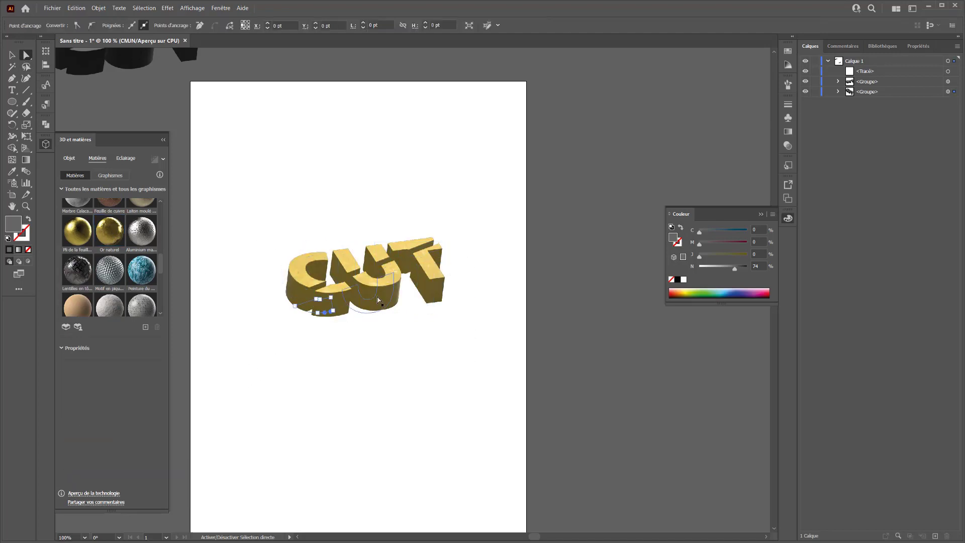
shift+click(433, 295)
click(141, 280)
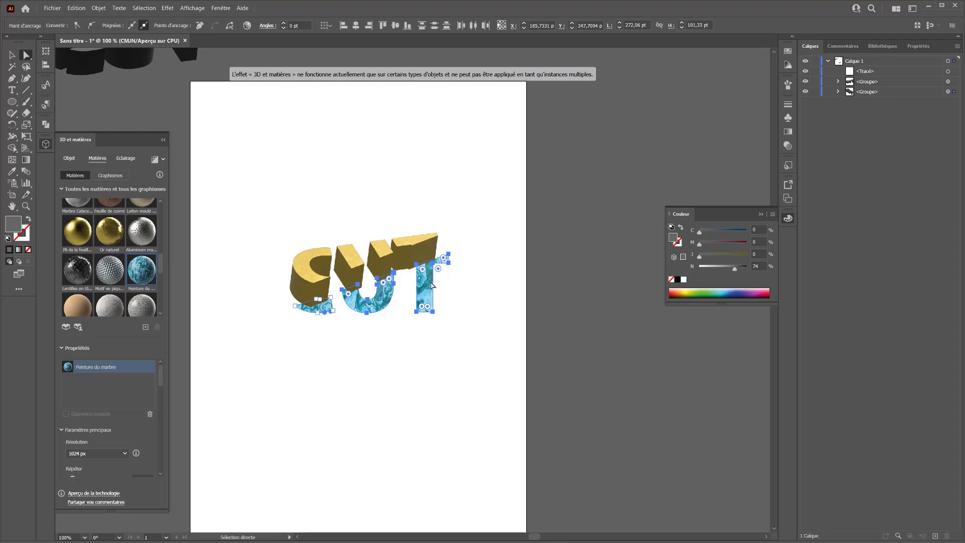
click(149, 413)
key(v)
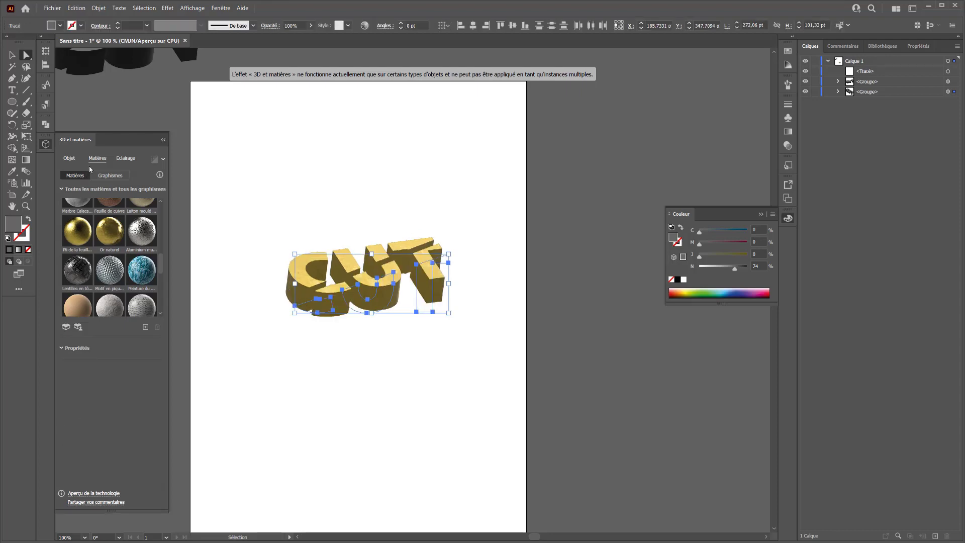
click(238, 314)
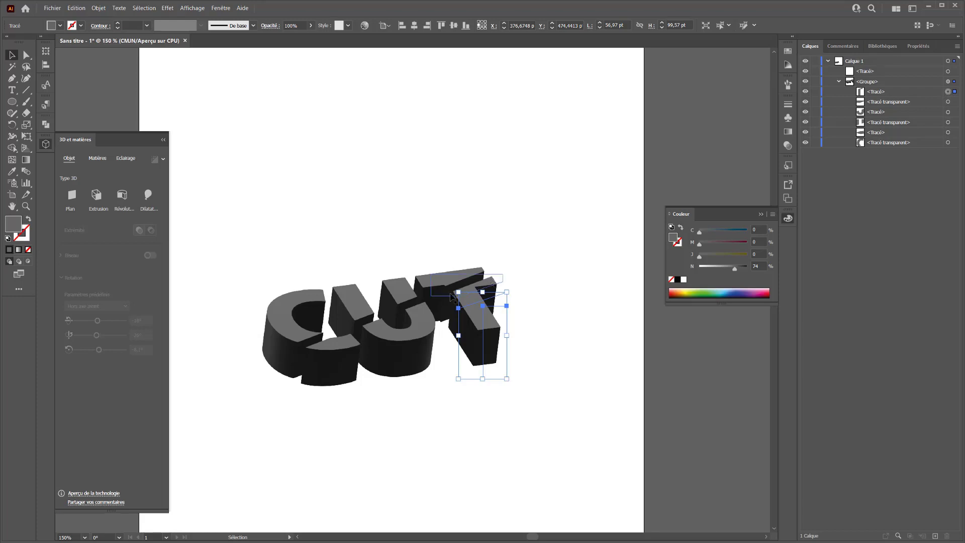
Step: Recolour the lower slices of the C, U and T orange, with C 12.94, M 76.86, J 100 and N 3.53
shift+click(415, 371)
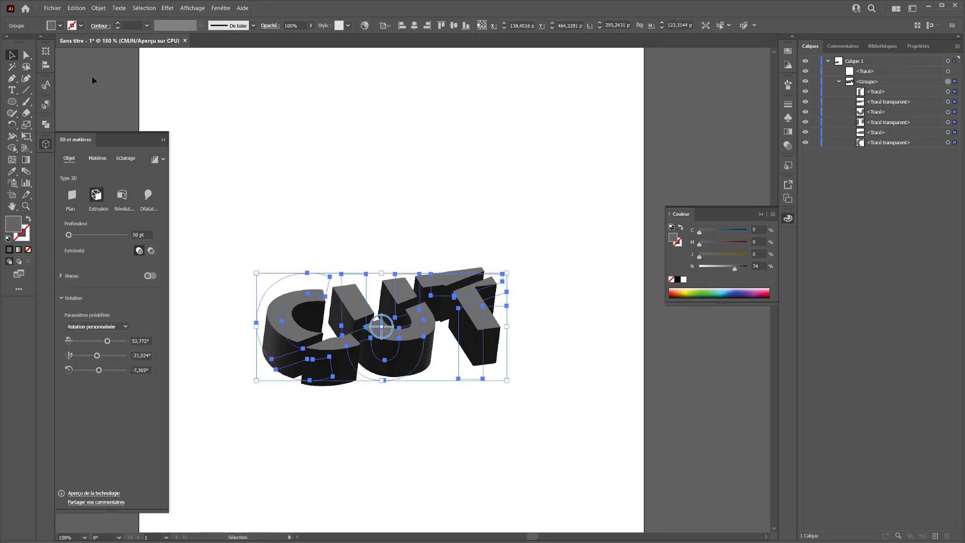
click(26, 54)
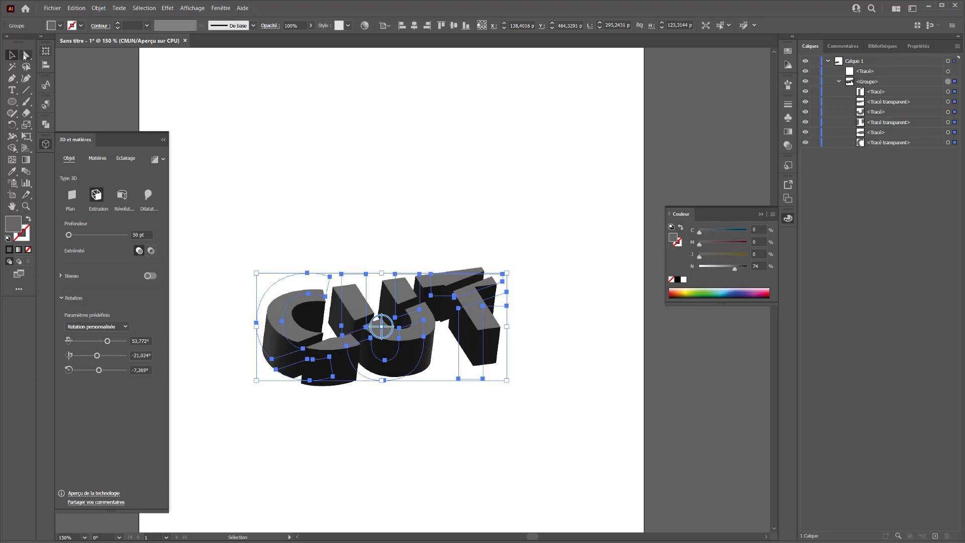
click(612, 394)
click(484, 325)
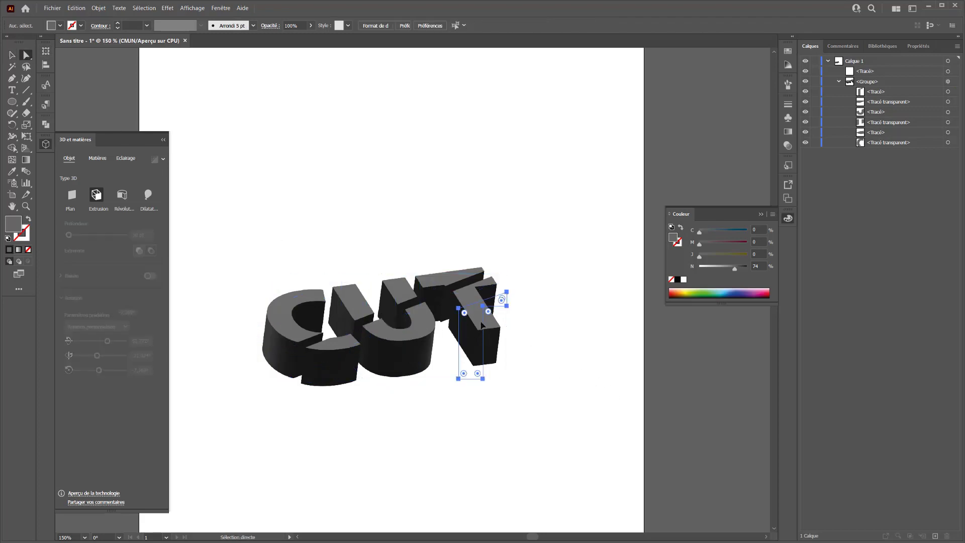
shift+click(409, 360)
shift+click(324, 377)
drag(725, 241, 747, 243)
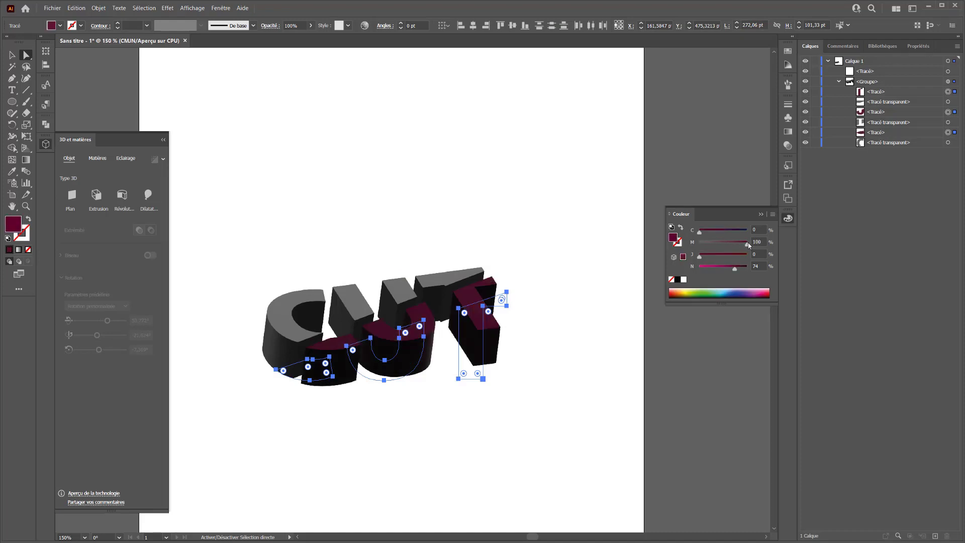
click(714, 268)
click(720, 231)
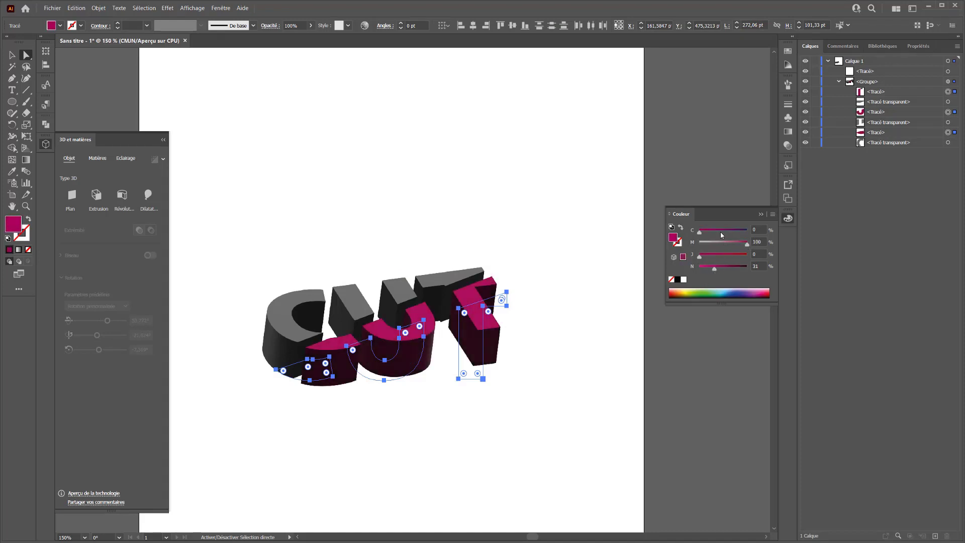
click(676, 293)
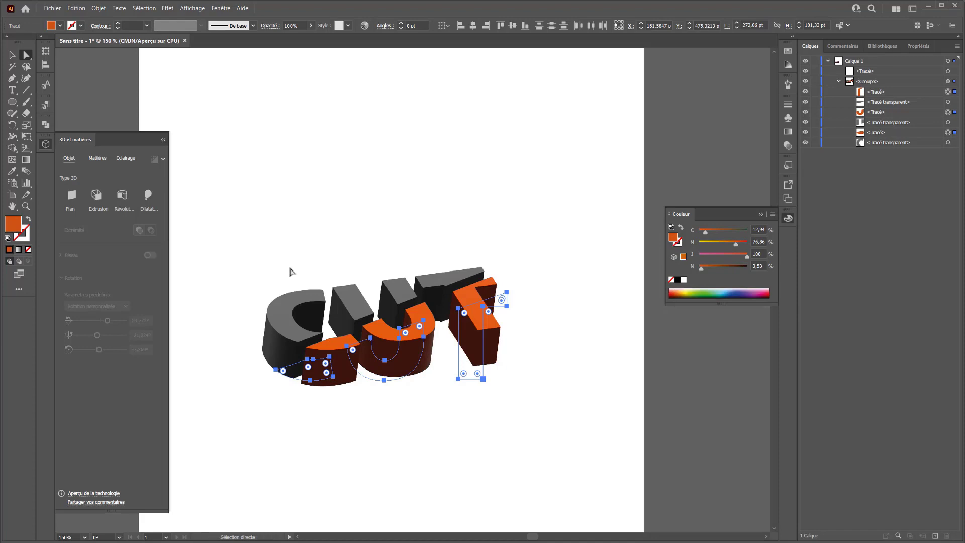
Step: Recolour the upper slices of the three letters blue, with C 81, M 0, J 0 and N 34
click(281, 316)
shift+click(348, 288)
shift+click(450, 279)
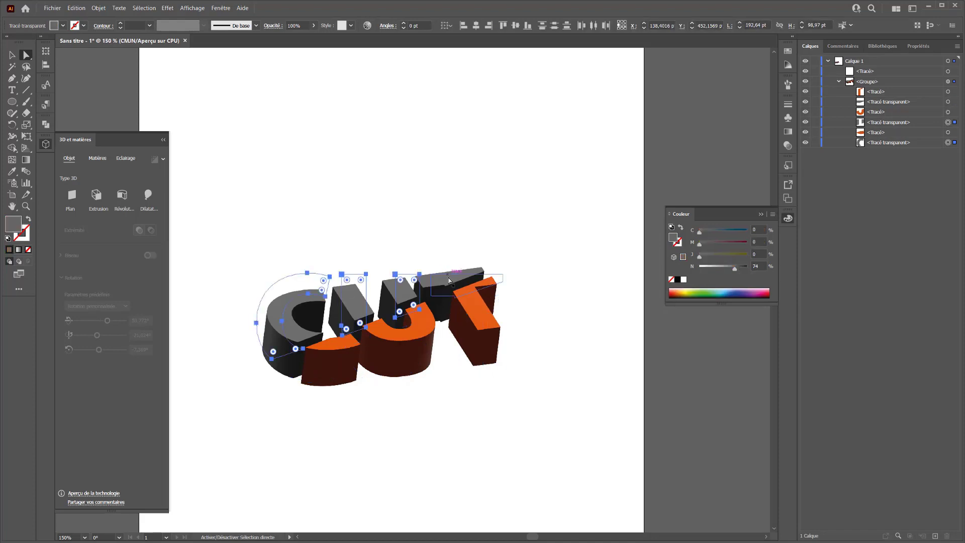
click(737, 231)
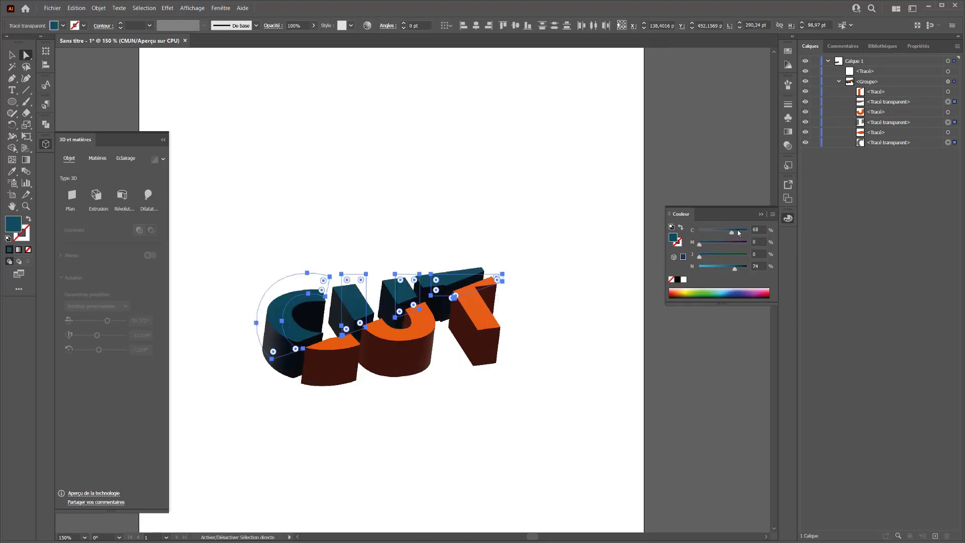
click(720, 268)
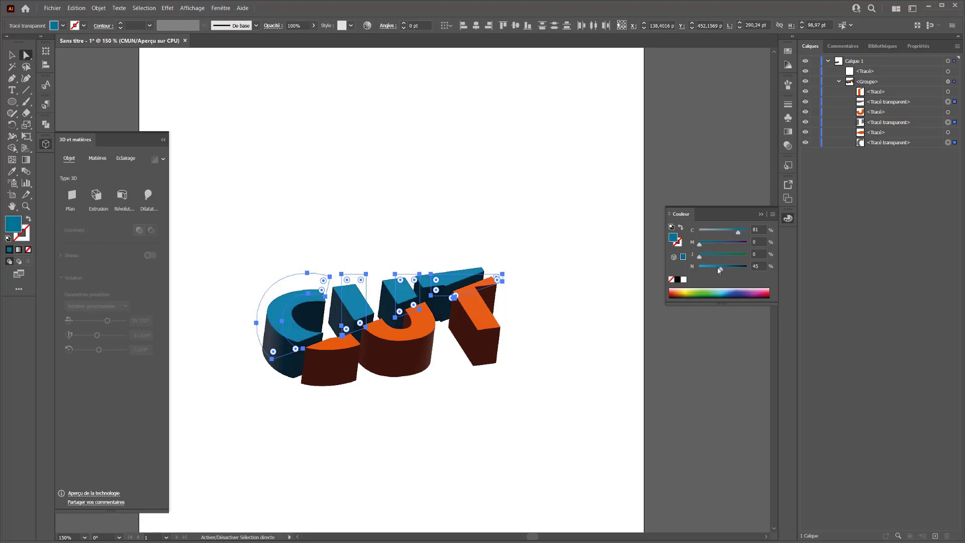
drag(716, 271, 714, 272)
click(553, 241)
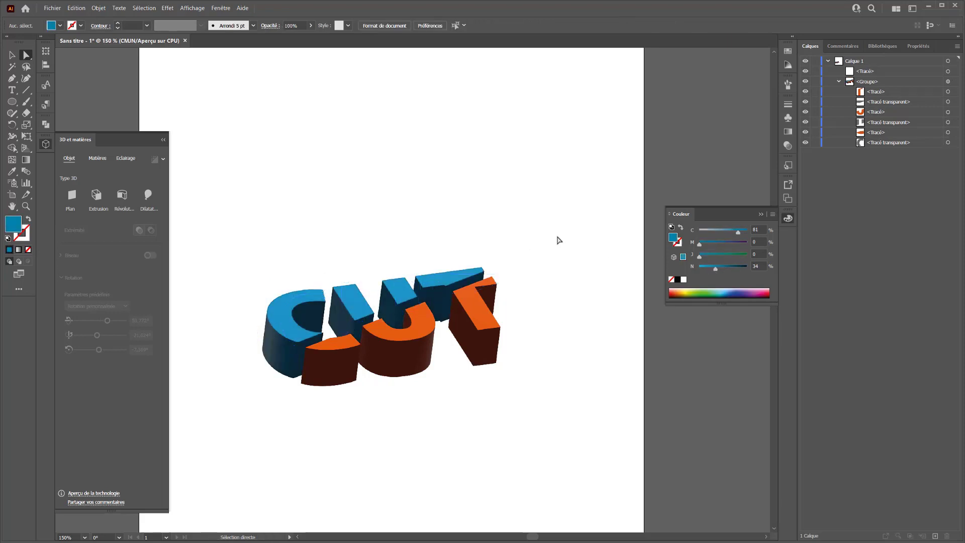
Step: Add a black stroke with a weight of 6 pt to all the slices of the word
drag(248, 414, 248, 414)
click(26, 240)
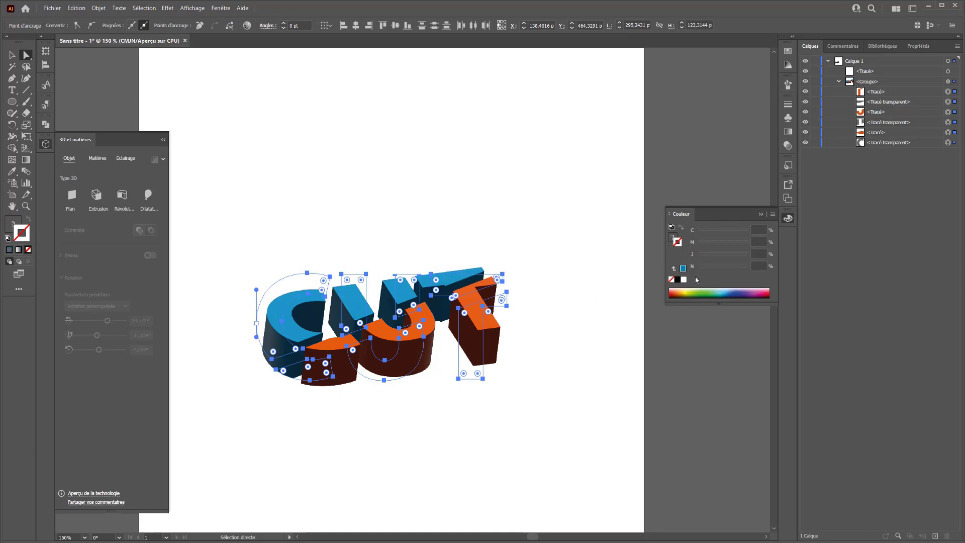
click(676, 280)
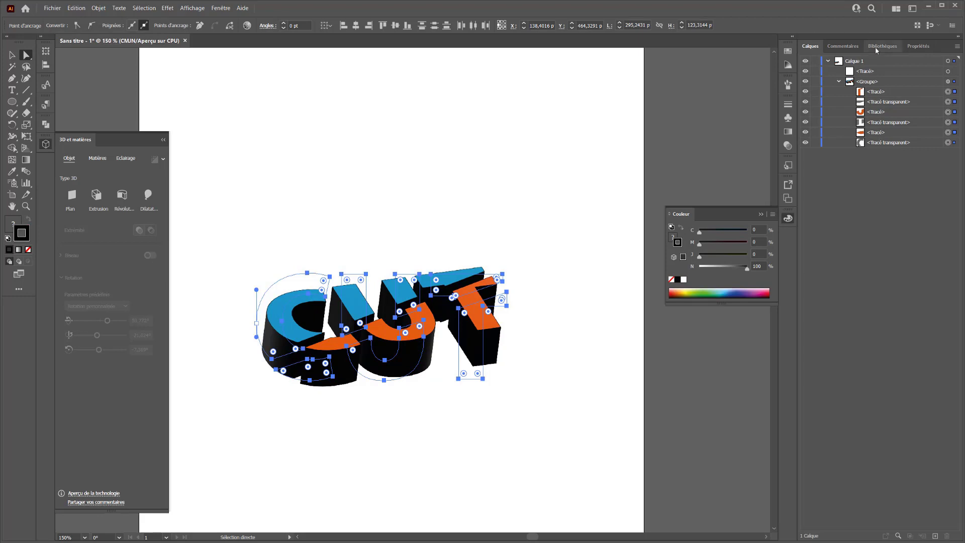
click(918, 45)
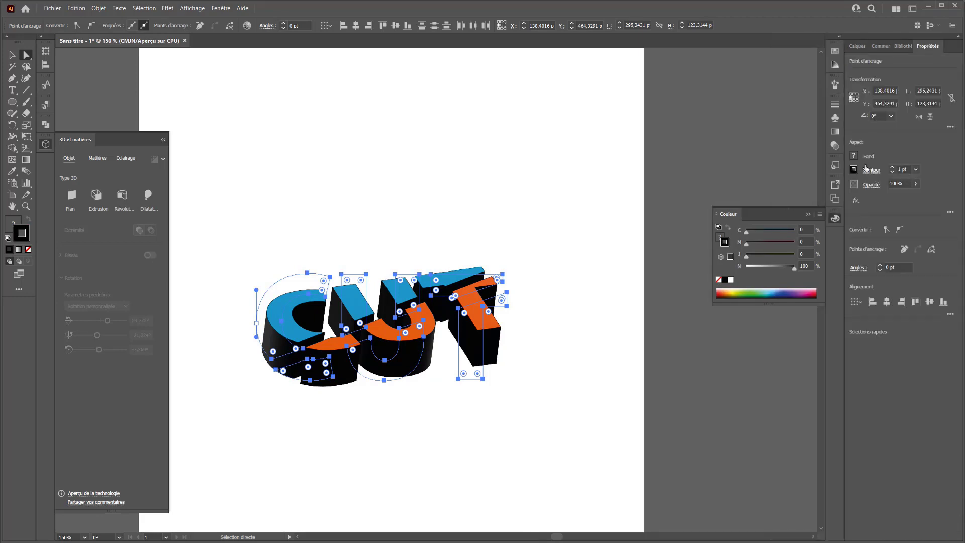
click(891, 168)
click(892, 168)
click(891, 168)
click(892, 168)
click(891, 168)
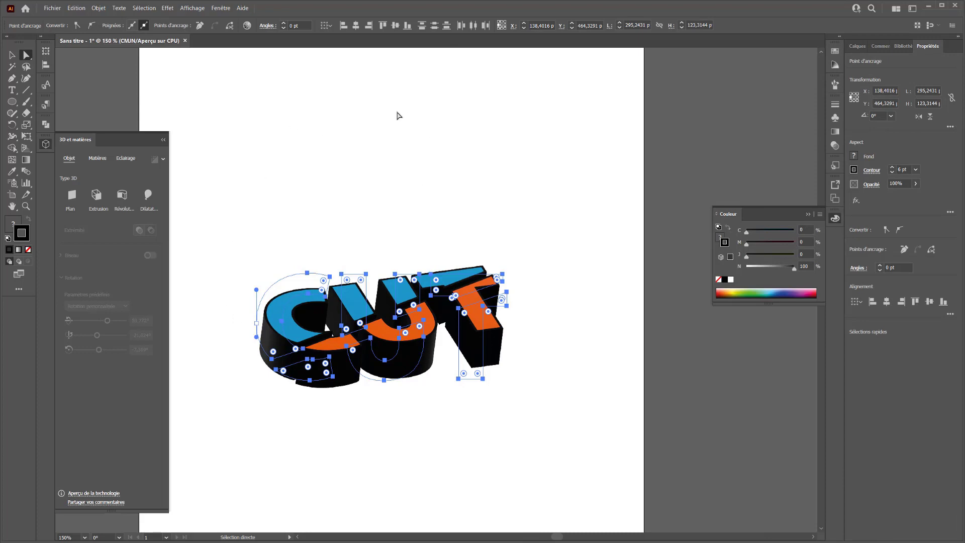
click(392, 145)
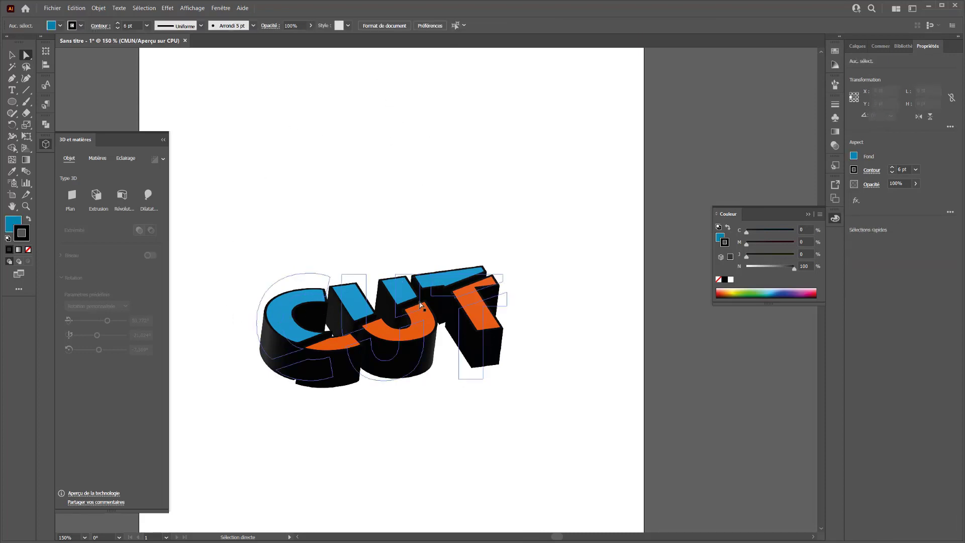
Step: Move the whole word up about 99 pt on the artboard, try aligning its stroke inside, and set it to outside
drag(515, 194, 221, 384)
drag(415, 359, 418, 284)
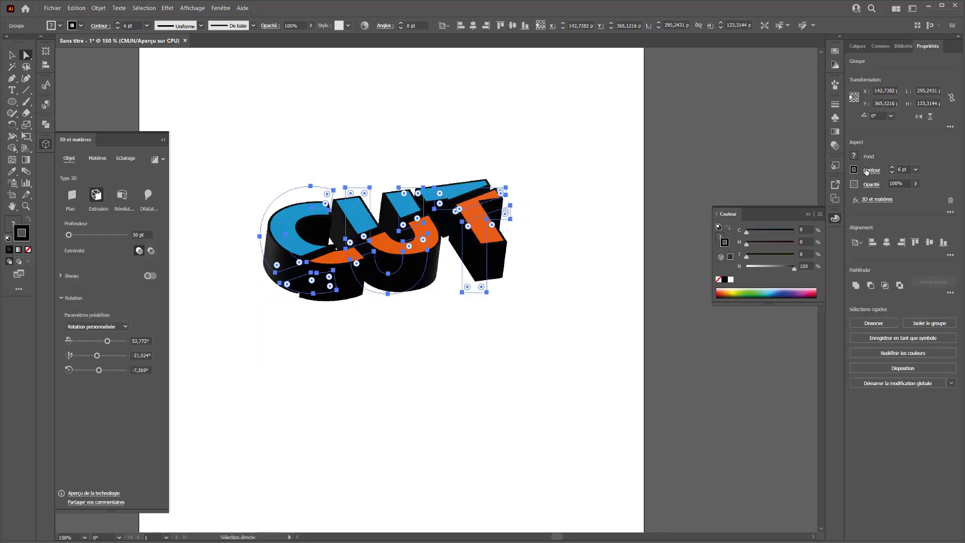
click(874, 171)
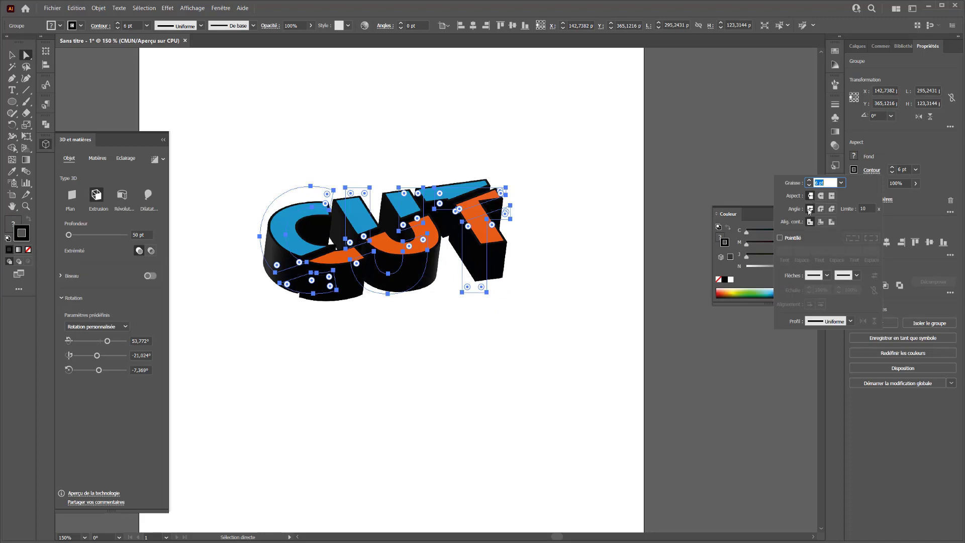
click(822, 223)
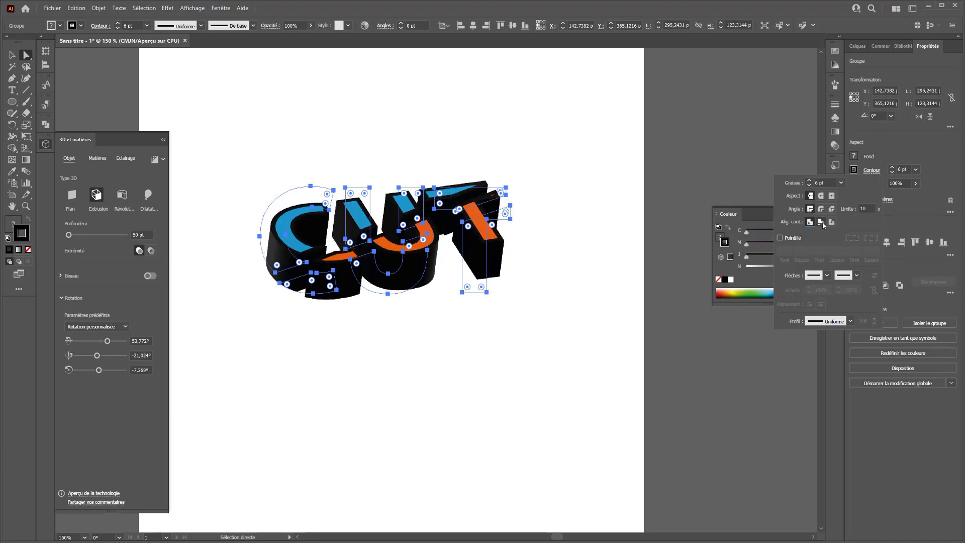
click(831, 223)
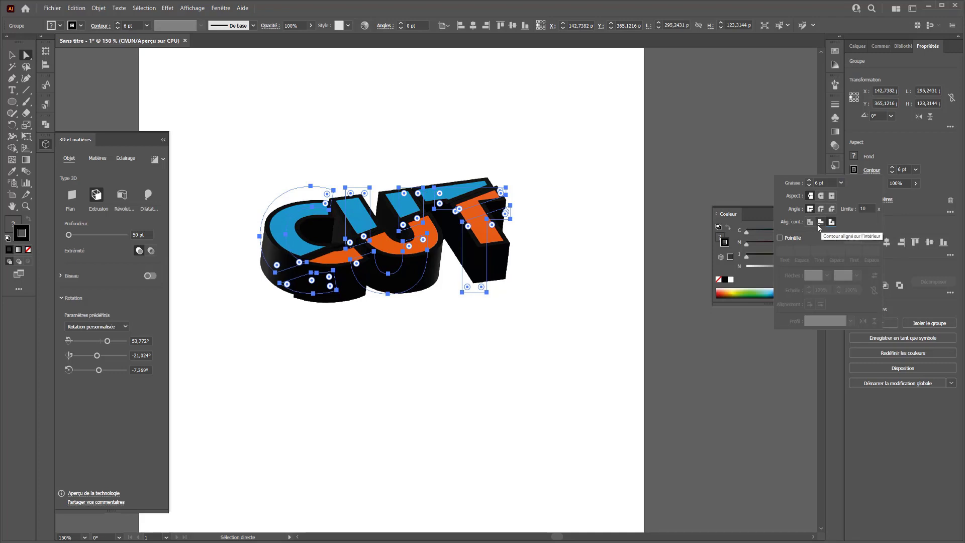
Step: Align the word's stroke to the inside and reduce its weight to 0.75 pt
click(821, 222)
click(808, 186)
click(808, 185)
click(809, 186)
click(809, 185)
click(809, 181)
click(809, 181)
click(808, 186)
click(808, 187)
click(808, 187)
click(808, 187)
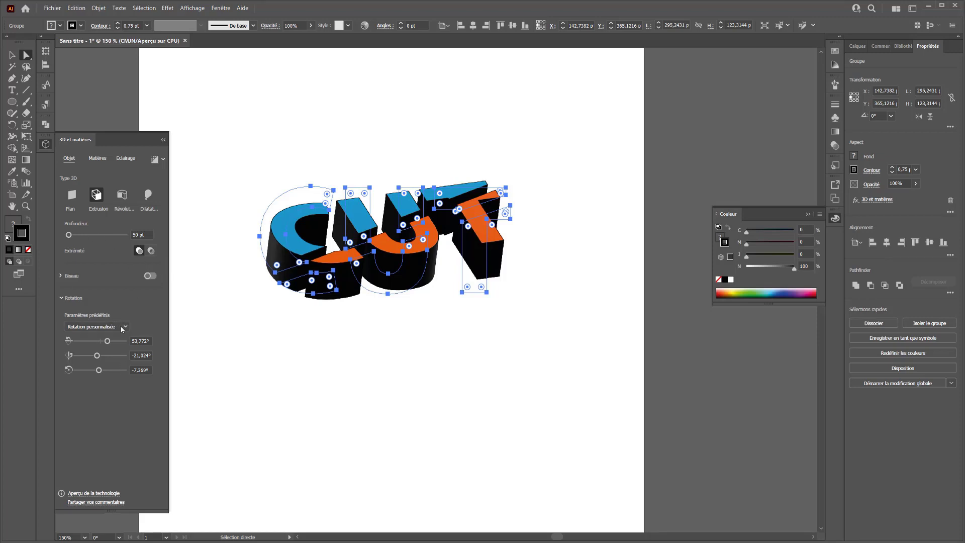
Step: Round the word's custom 3D rotation to 53°, -21° and -7°, and deselect it
click(91, 327)
click(91, 328)
click(149, 341)
text(53)
click(131, 354)
text(21)
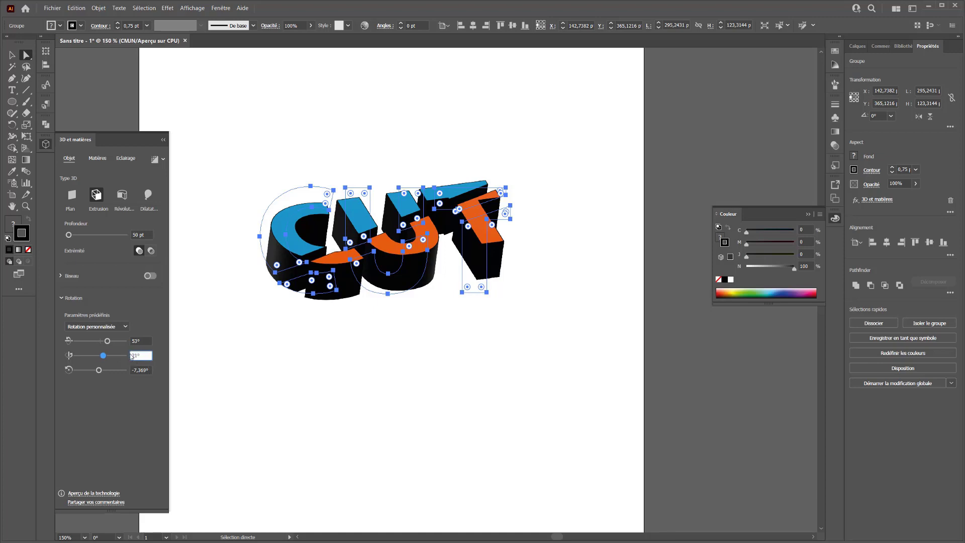
click(133, 355)
text(-21)
drag(137, 370, 163, 371)
key(BackSpace)
key(Return)
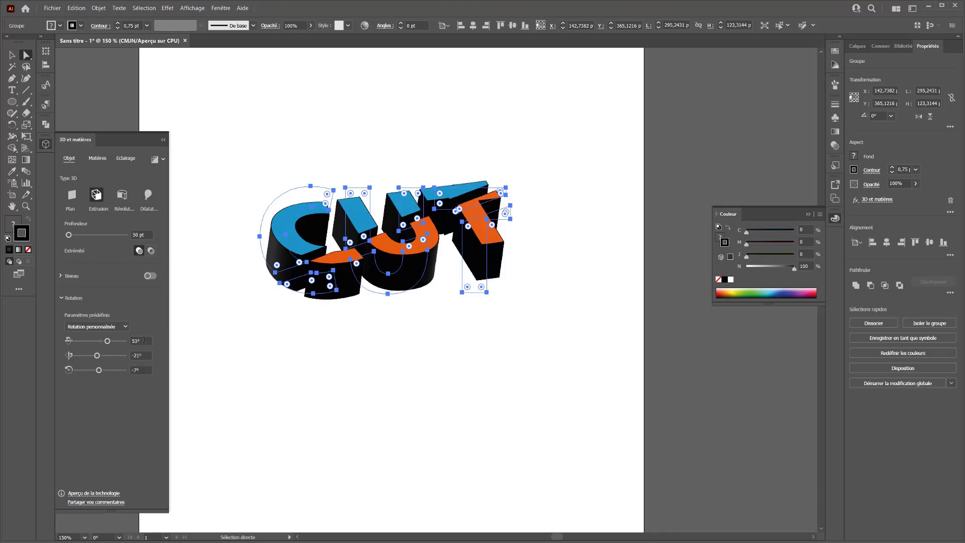
click(556, 194)
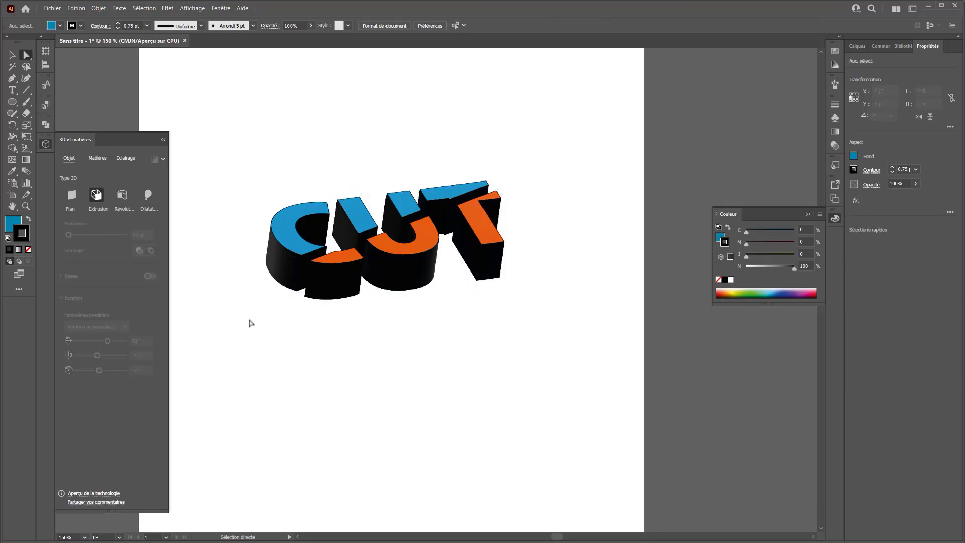
Step: Duplicate the extruded CUT word and place the copy above the original on the artboard
click(494, 232)
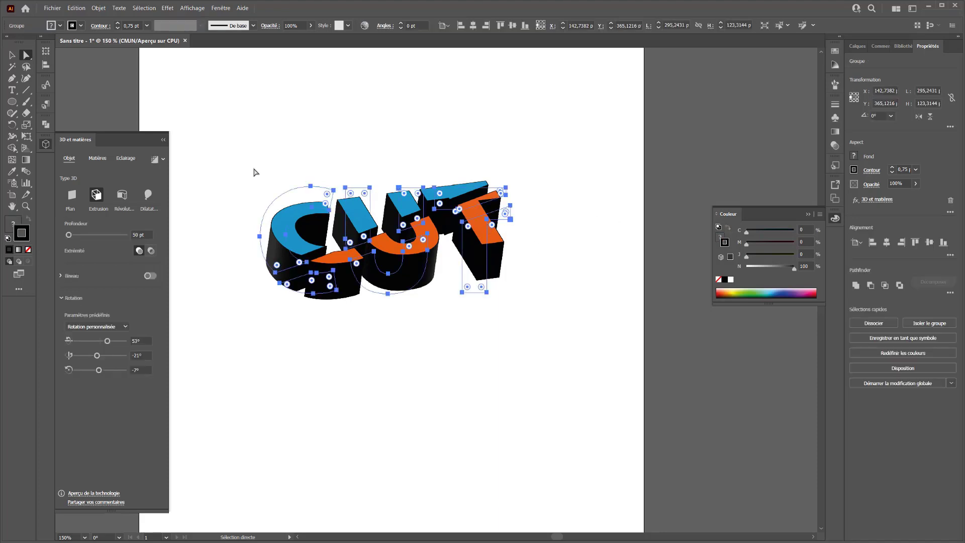
click(265, 125)
click(320, 275)
drag(416, 272, 169, 100)
drag(341, 126, 579, 241)
drag(418, 206, 614, 124)
drag(561, 240, 320, 139)
Step: Apply the Cube de parquet en bois peint material to the lower slices of the T, U and C in the lower word
click(469, 261)
shift+click(415, 289)
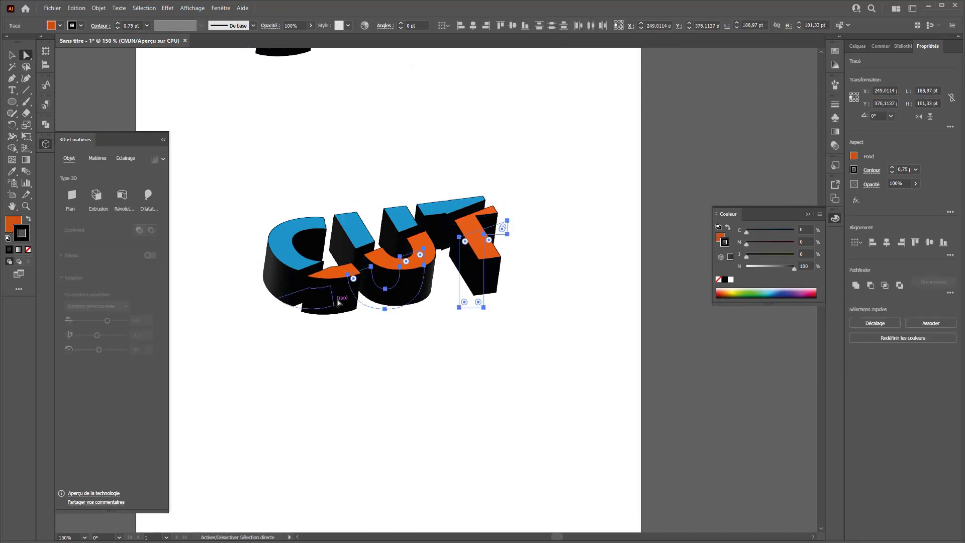
shift+click(332, 303)
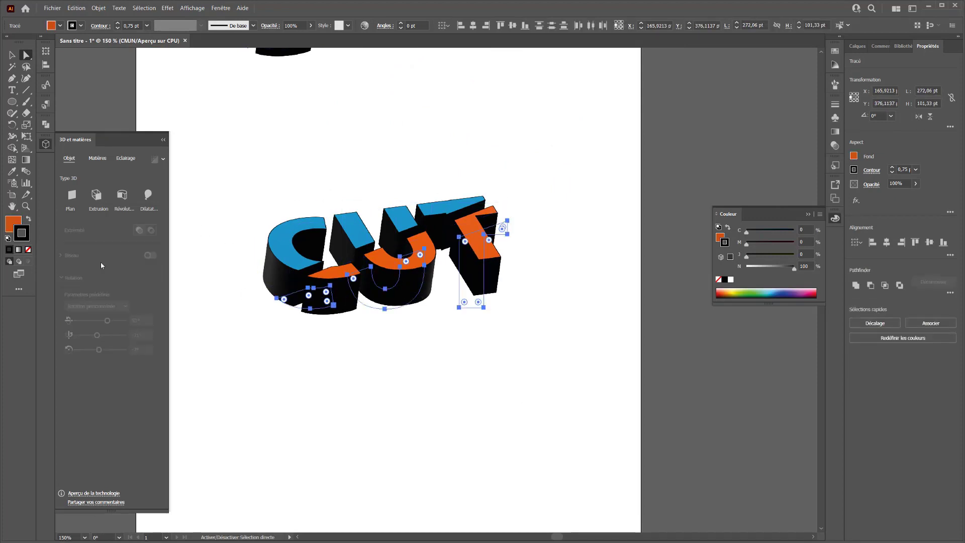
click(104, 158)
scroll(113, 237, down, 6)
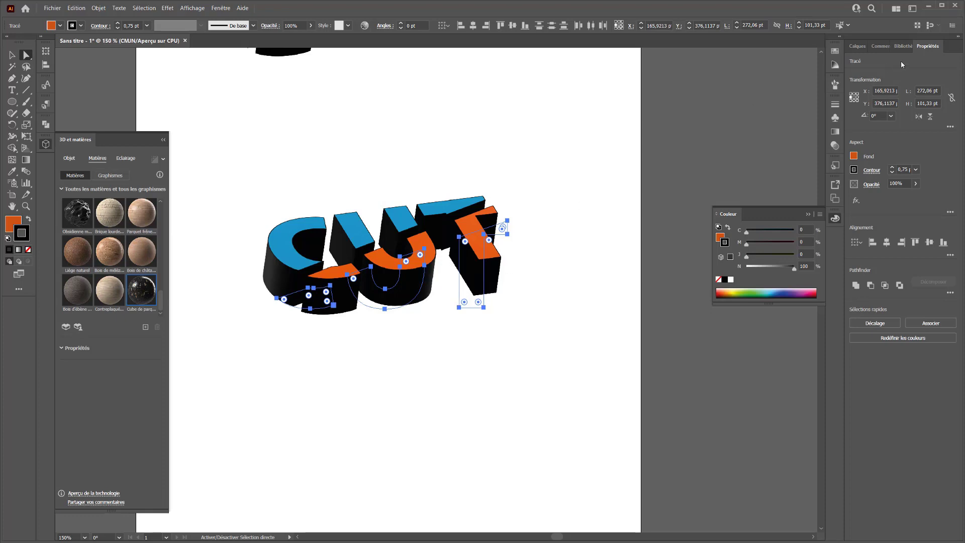
click(857, 46)
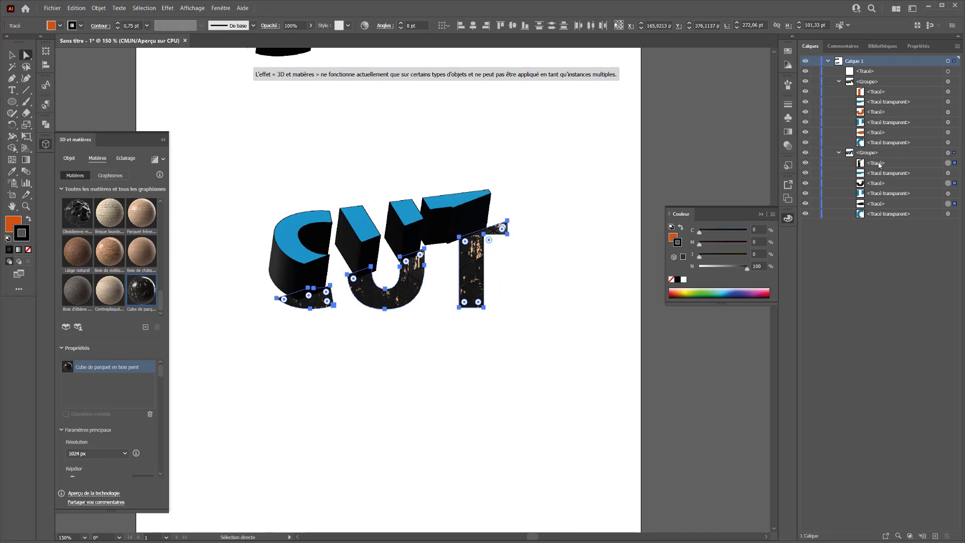
Step: Set the extrusion depth of the three textured lower slices to 50 pt
click(68, 158)
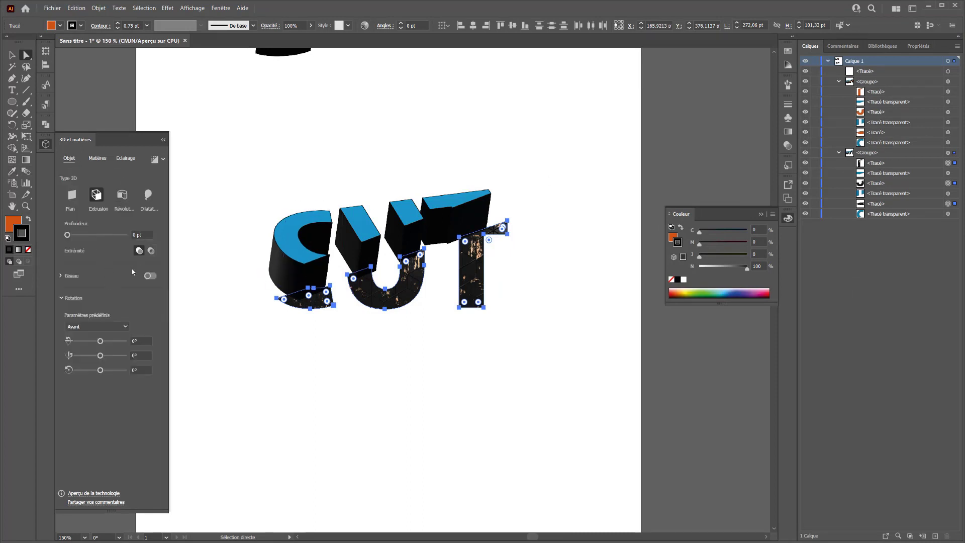
click(141, 234)
text(50)
key(Return)
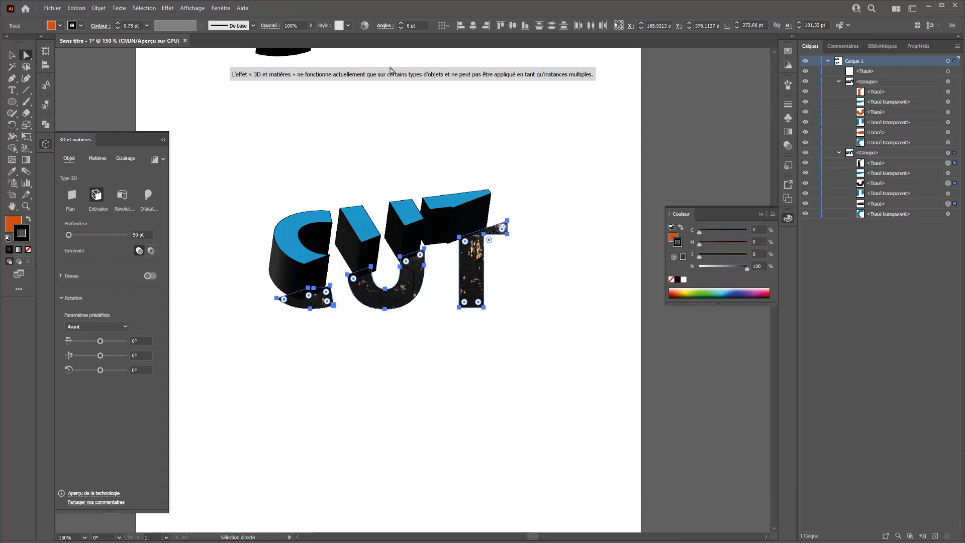
Step: Move the lower slices of the T, U and C out of their group, above both word groups in Calque 1
click(880, 165)
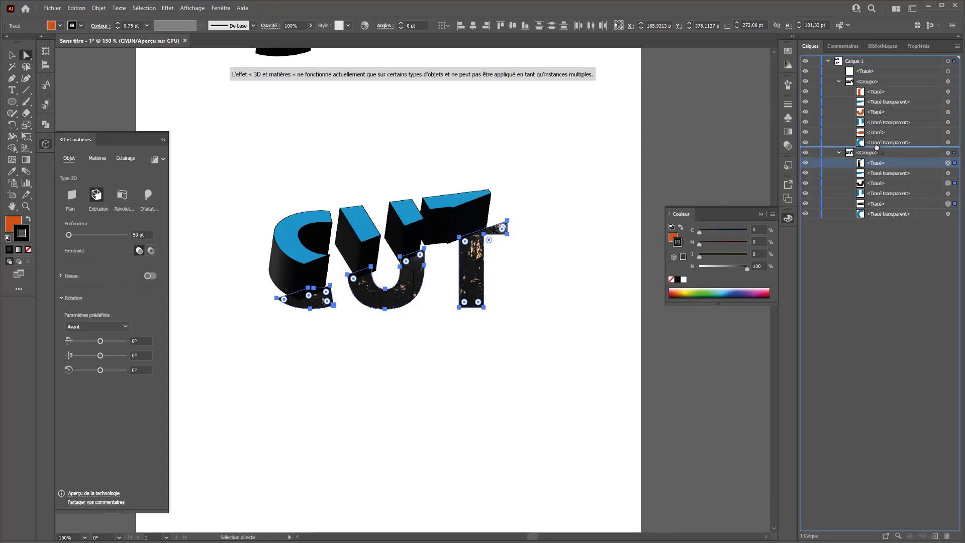
drag(879, 71, 880, 75)
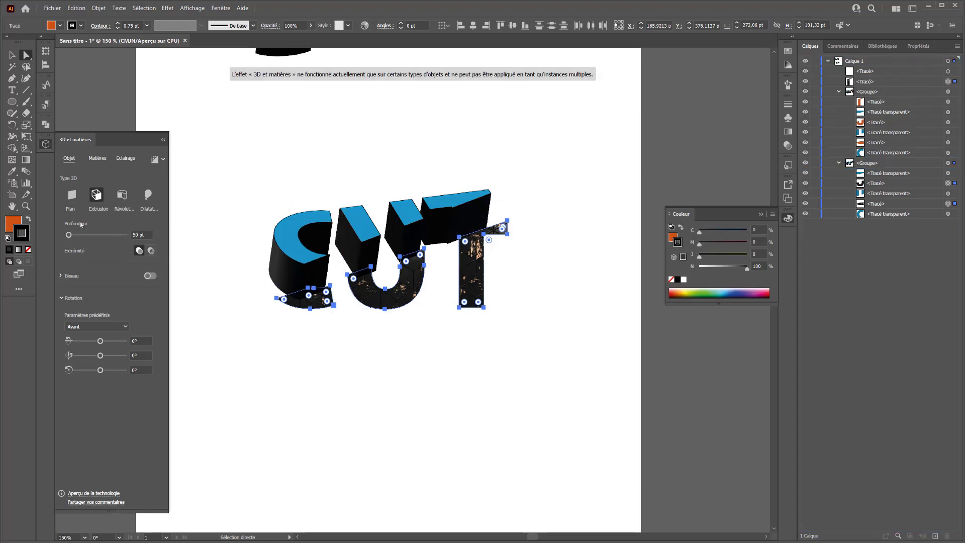
click(119, 197)
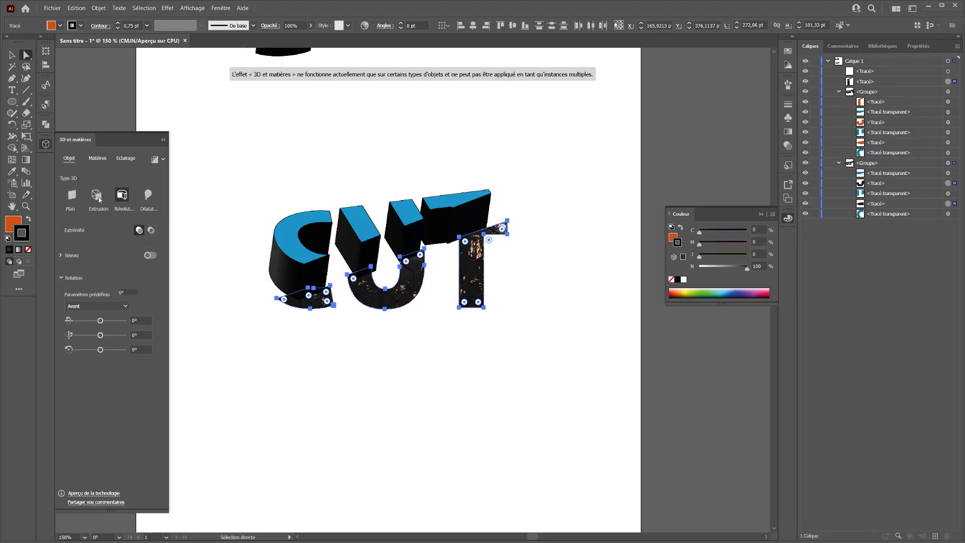
click(97, 196)
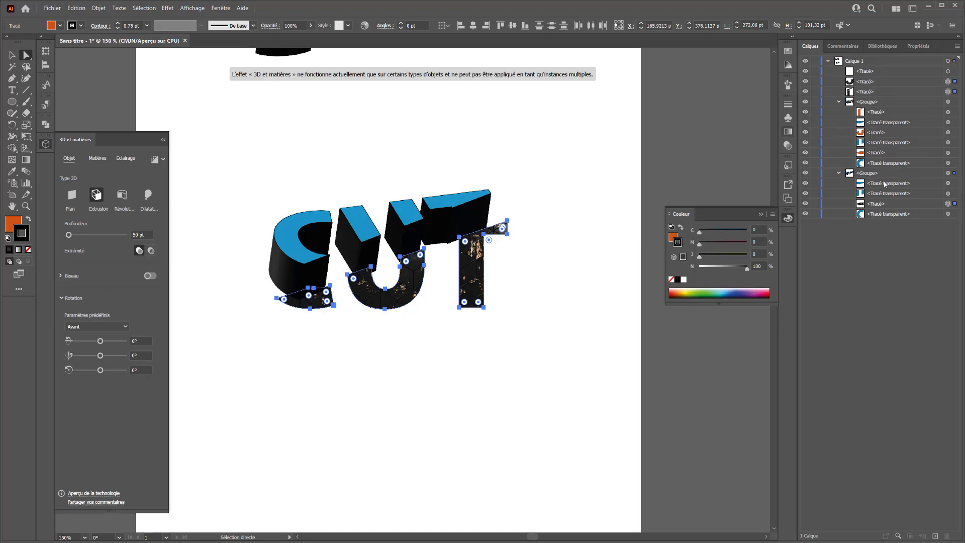
drag(872, 208, 865, 100)
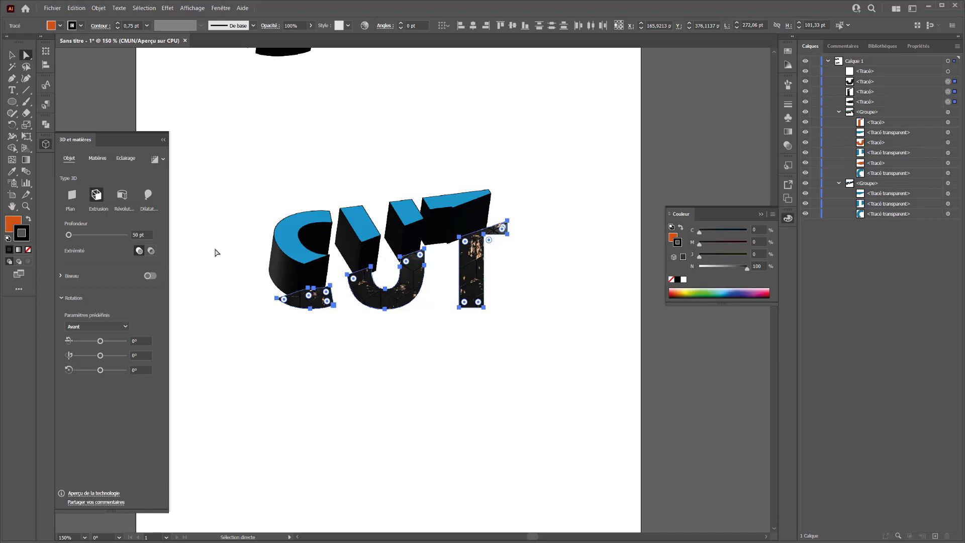
Step: Set the lower slices' extrusion depth to 52 pt and their rotation preset to Isométrique droit
click(83, 234)
click(72, 234)
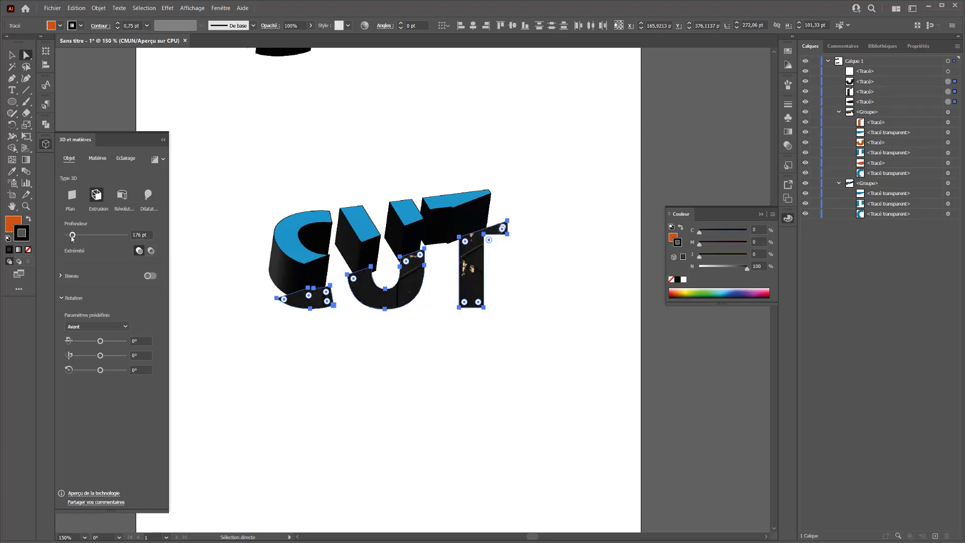
click(67, 237)
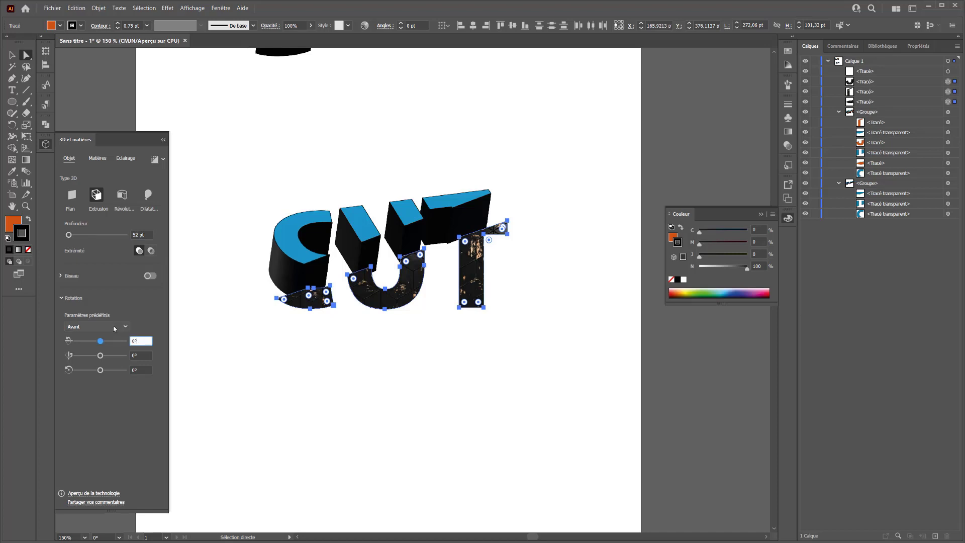
click(98, 327)
click(110, 492)
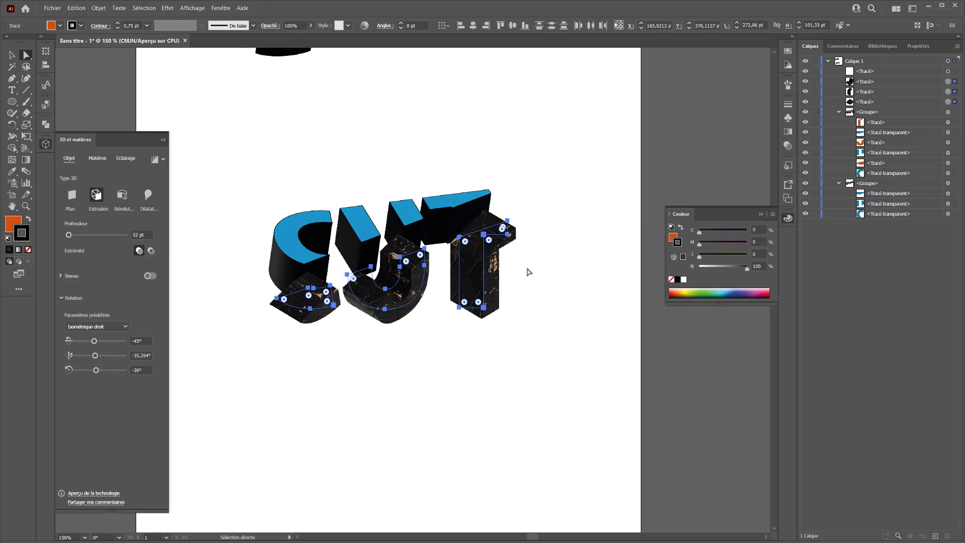
Step: Set the lower slices' 3D rotation to 53°, -21° and -7°, and deselect them
click(138, 341)
text(3)
key(Tab)
text(-21)
key(Tab)
text(-7)
key(Return)
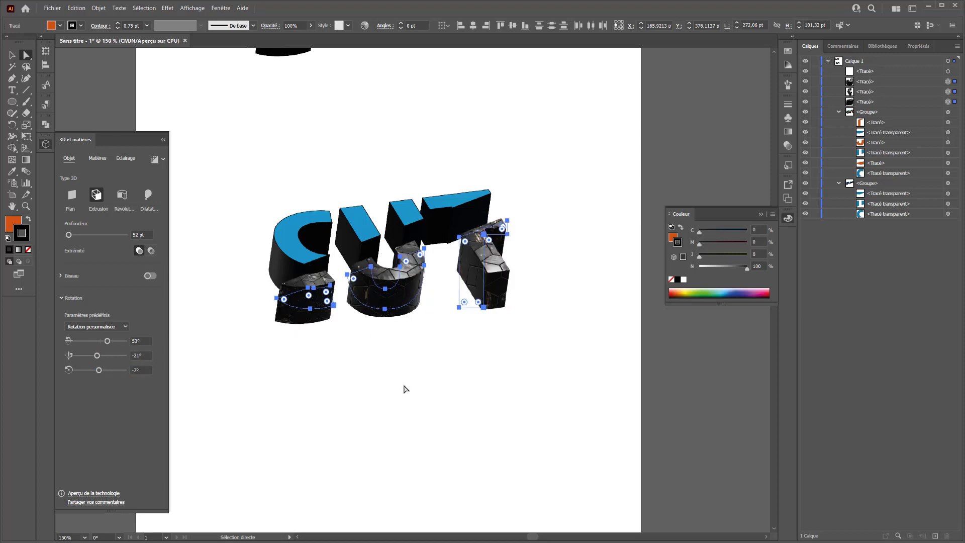
click(410, 413)
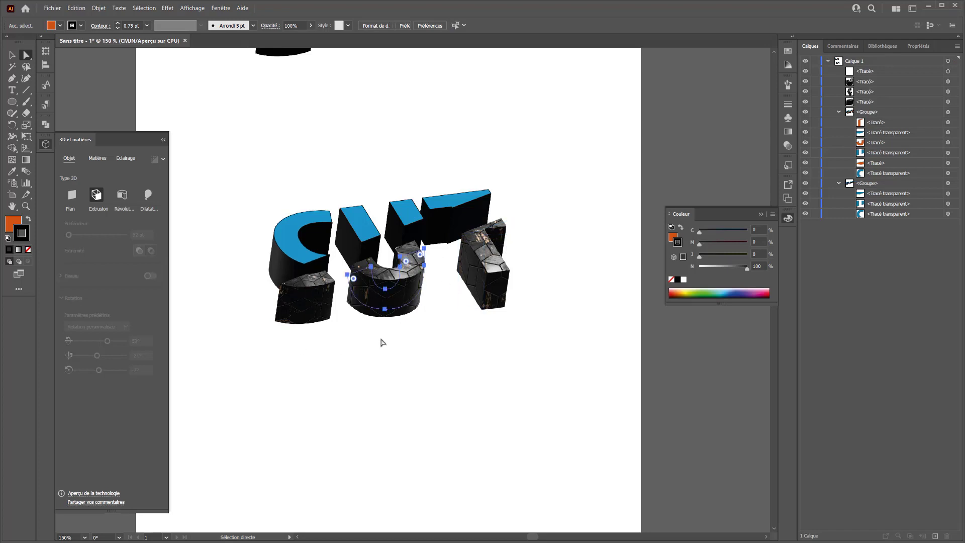
Step: Group the three textured lower slices and move them about 19 pt right and 13 pt up
click(401, 269)
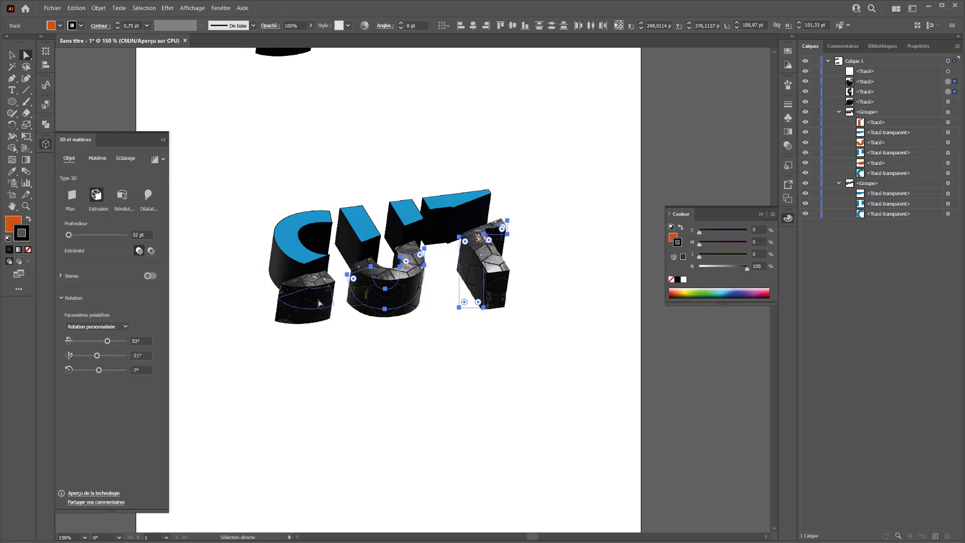
key(ctrl+g)
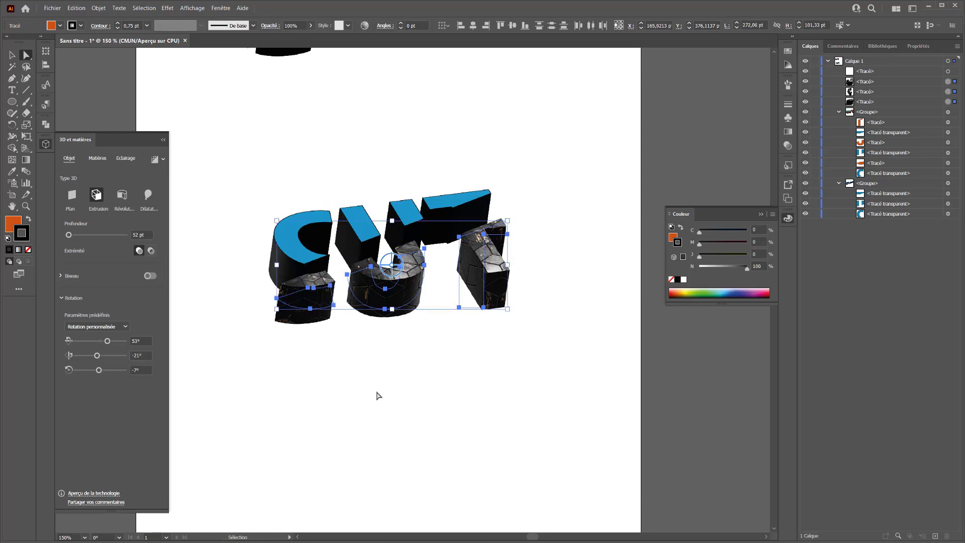
drag(415, 300, 427, 283)
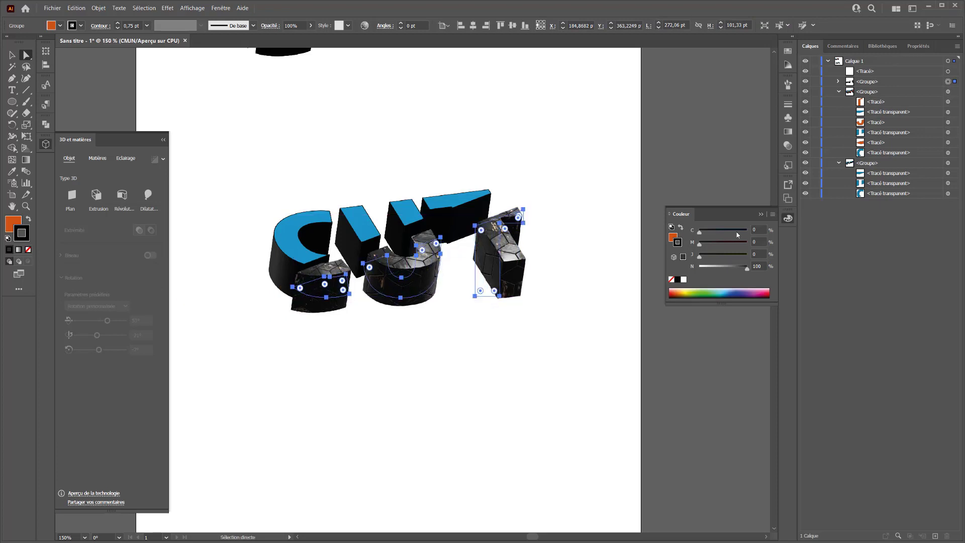
Step: Try the Obsidienne menaçante material on the blue upper slices' group, and apply the Bois de mélèze wood material instead
click(947, 164)
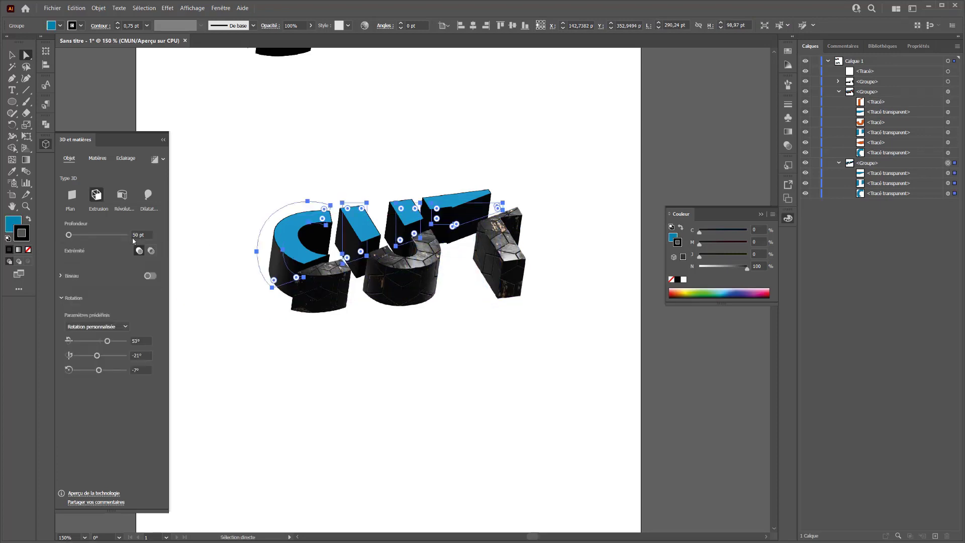
click(95, 159)
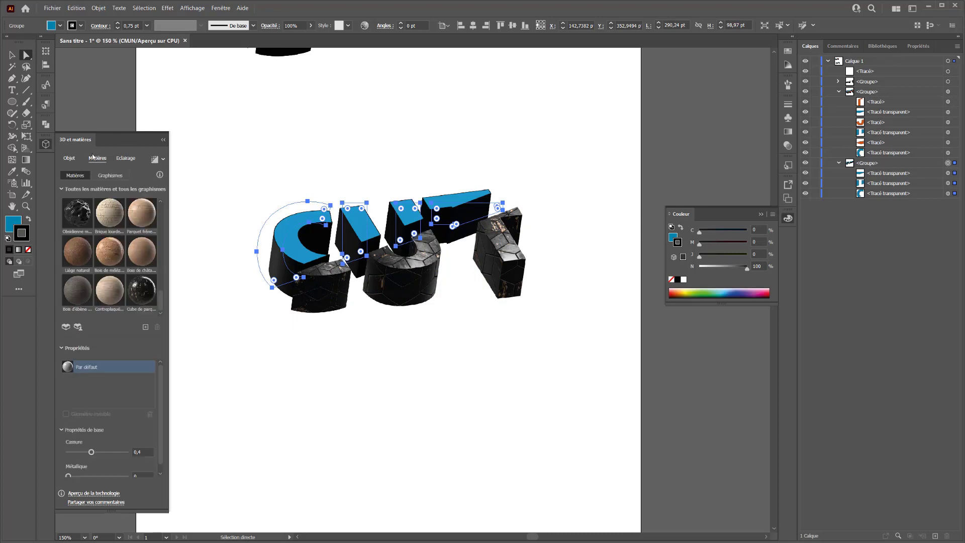
click(78, 210)
click(110, 256)
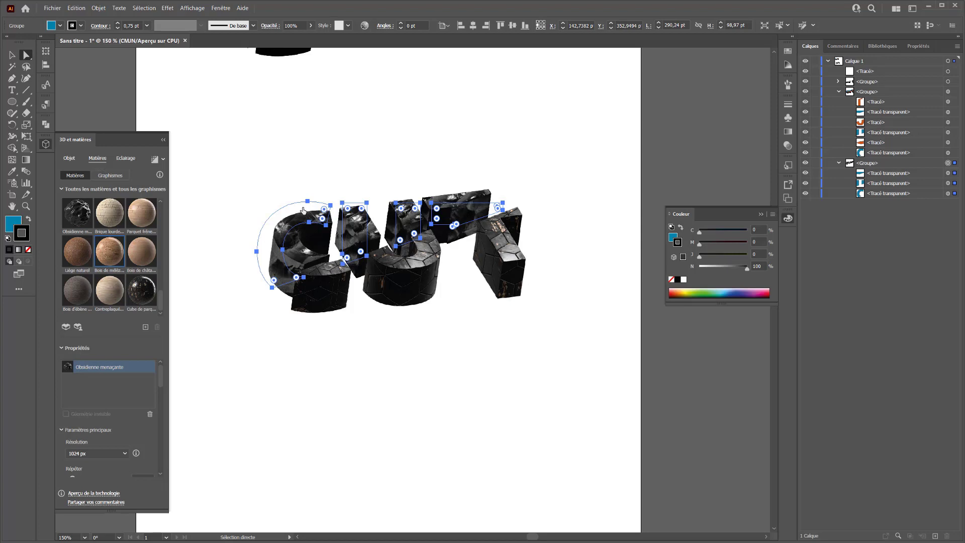
click(417, 345)
Step: Move the textured lower slice of the T about 20 pt left, closer to its wooden top
click(492, 277)
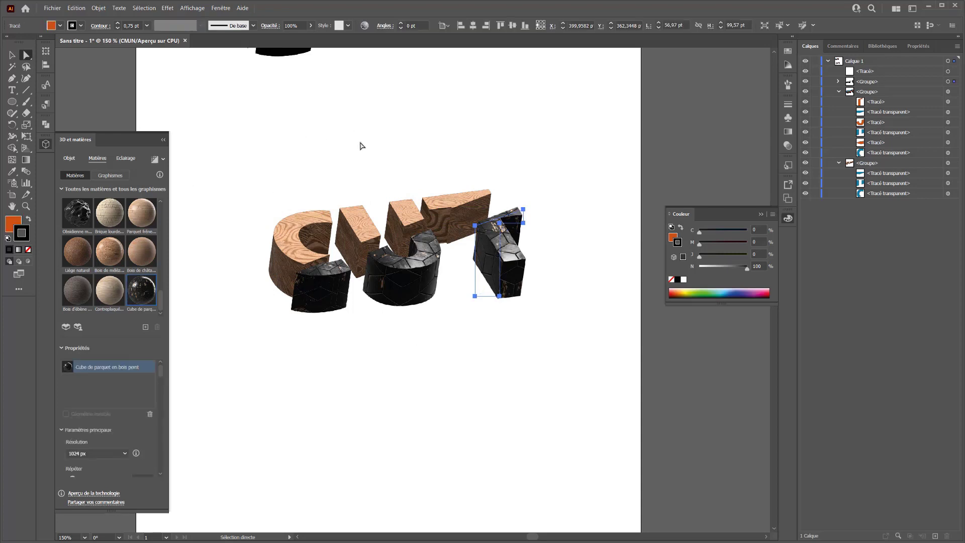
click(499, 265)
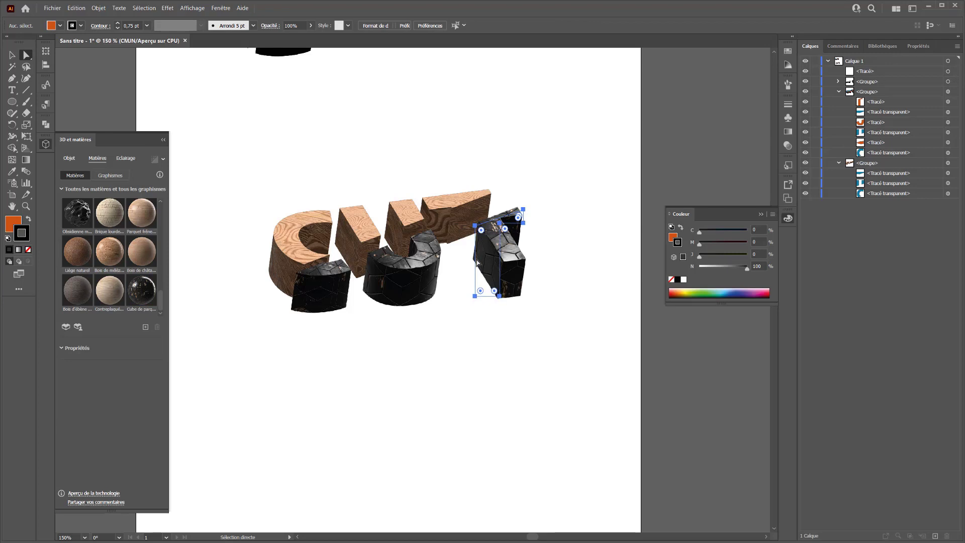
drag(499, 220, 490, 221)
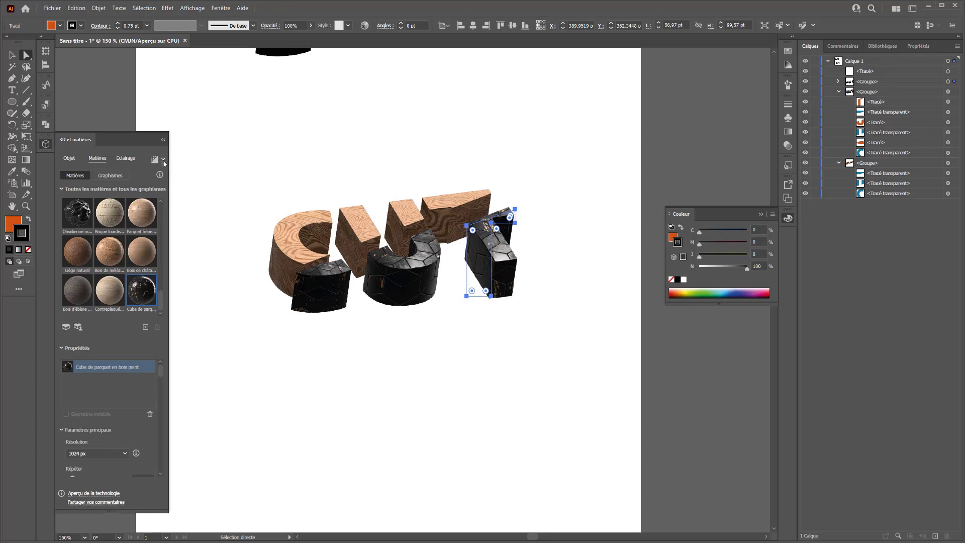
click(163, 161)
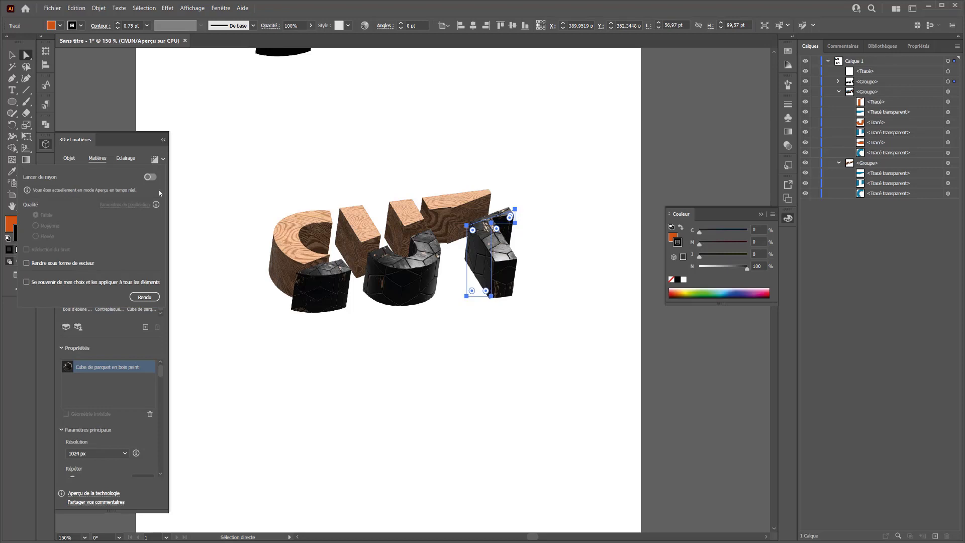
click(163, 159)
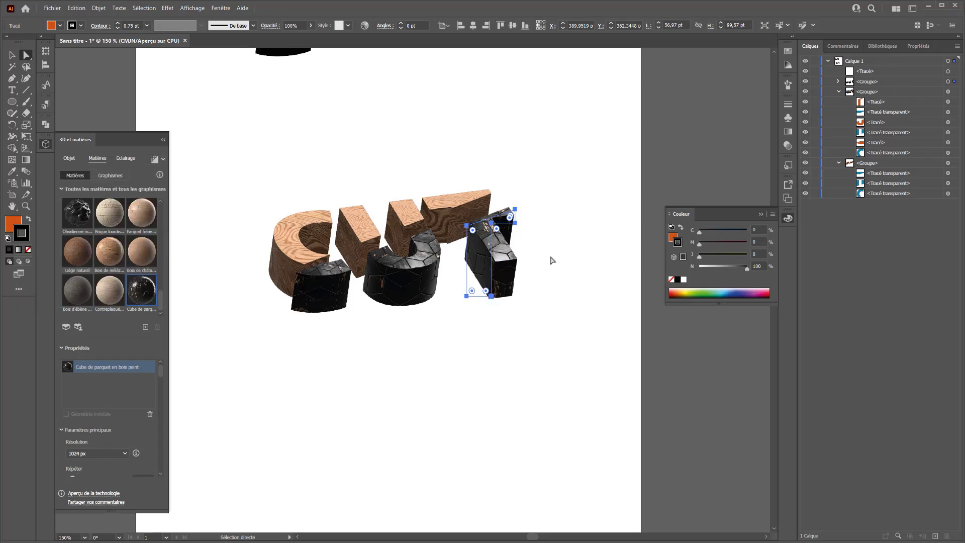
key(shift+Left)
key(shift+Up)
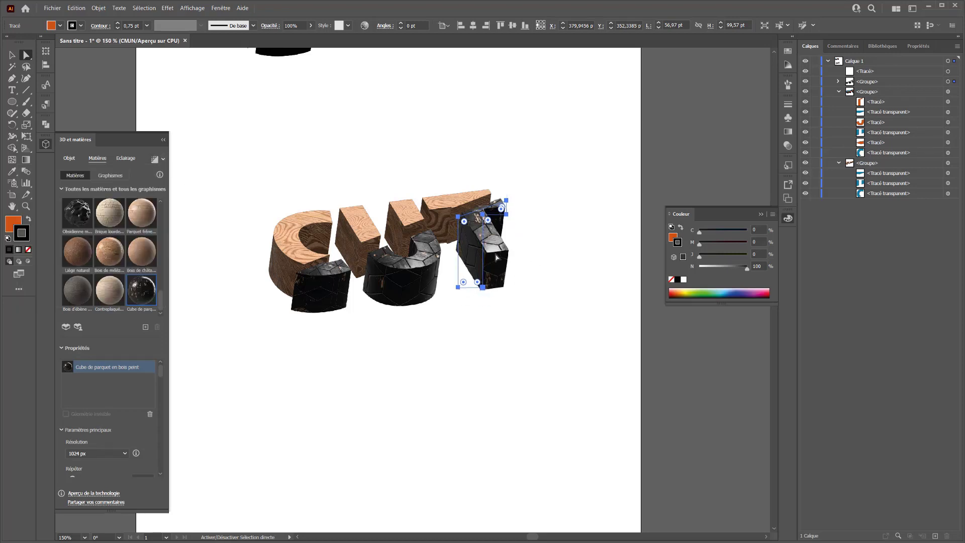
key(shift+Left)
key(shift+Down)
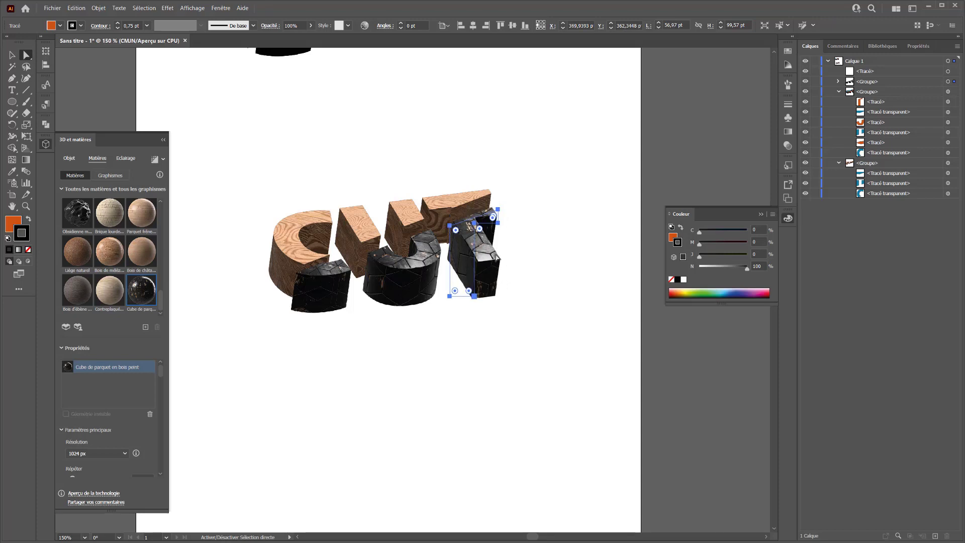
key(shift+Right)
Step: Move the textured lower slice of the U about 10 pt down and 10 pt right
click(422, 274)
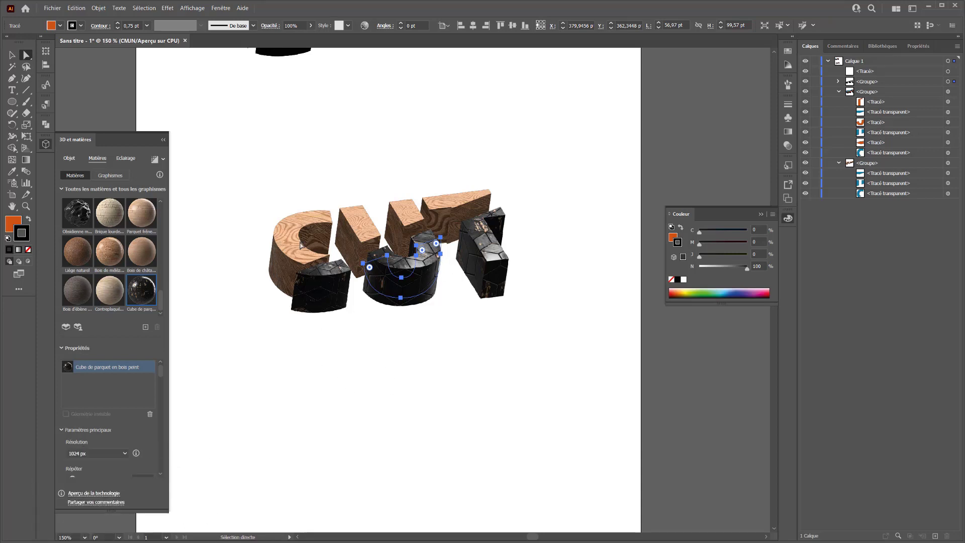
key(shift+Down)
key(shift+Right)
Step: Move the textured lower slice of the C about 10 pt right and deselect it
click(327, 287)
click(334, 272)
click(340, 295)
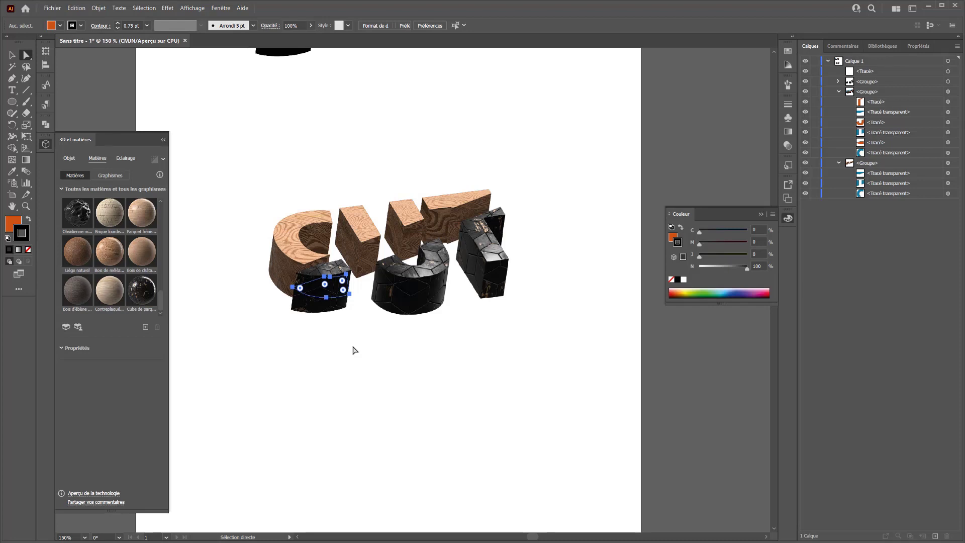
key(shift+Right)
click(240, 303)
Step: Move the textured lower slice of the U back about 10 pt left and 10 pt up, and deselect it
click(427, 246)
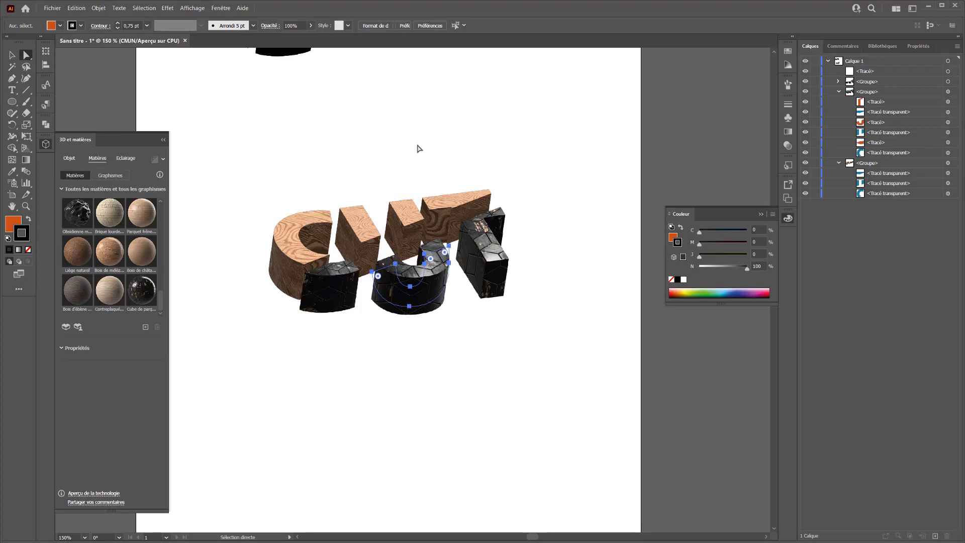
key(shift+Left)
key(shift+Up)
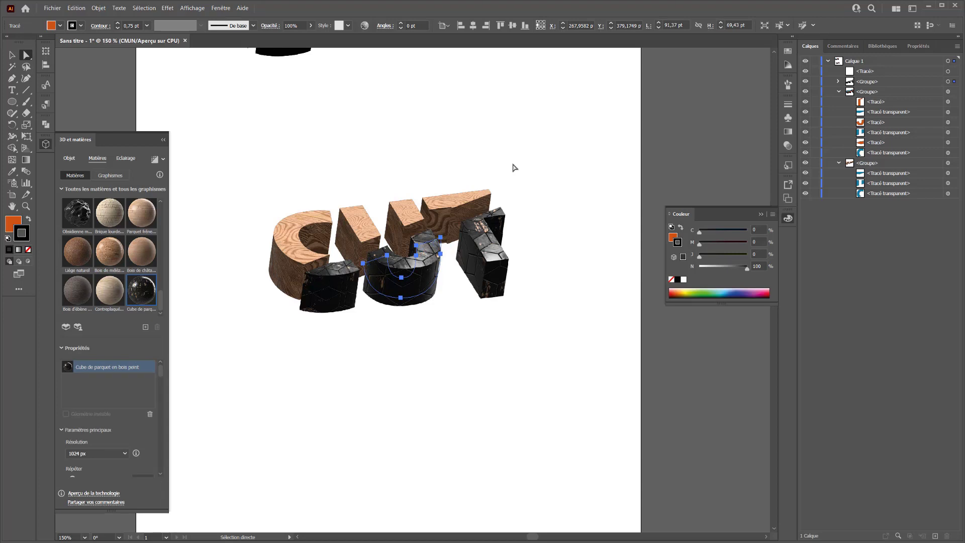
click(541, 99)
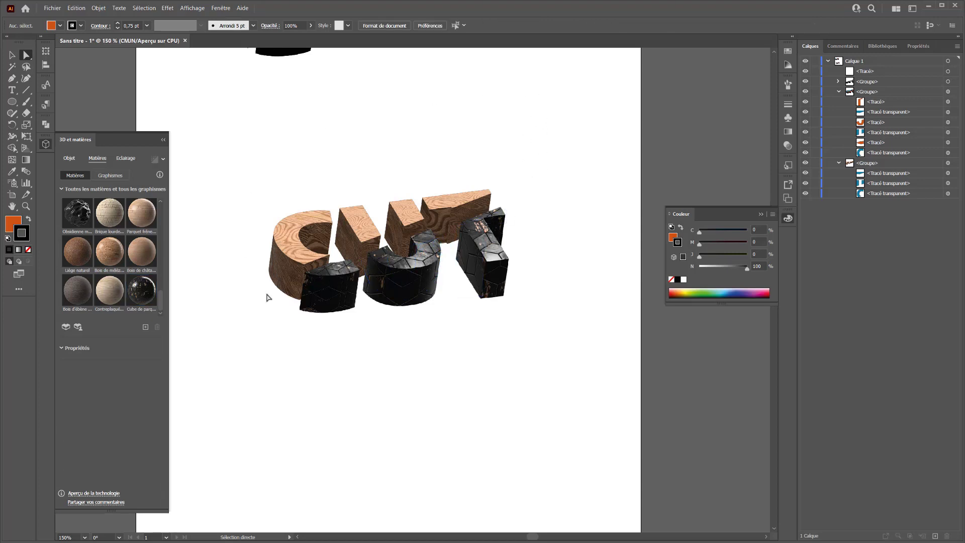